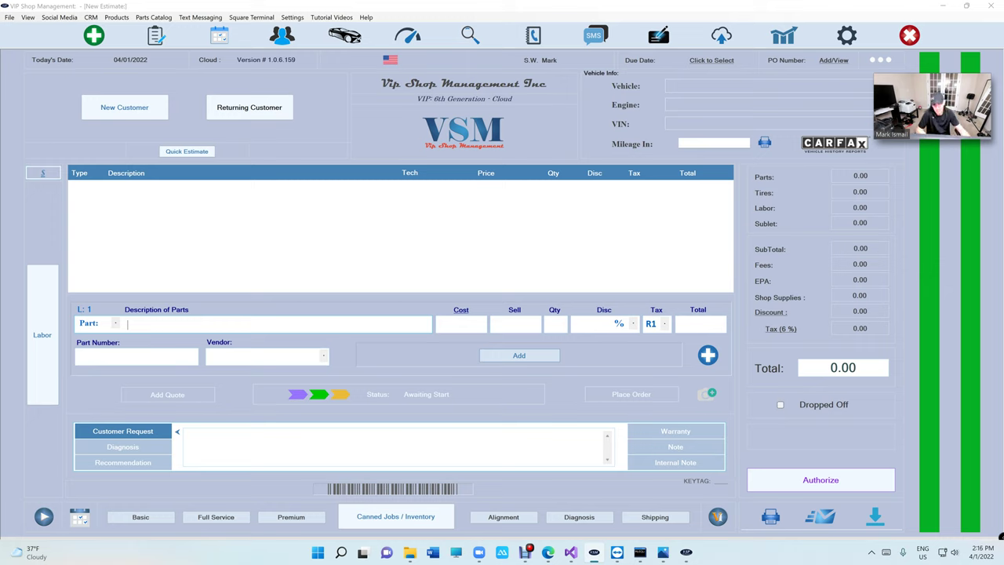
left_click(157, 36)
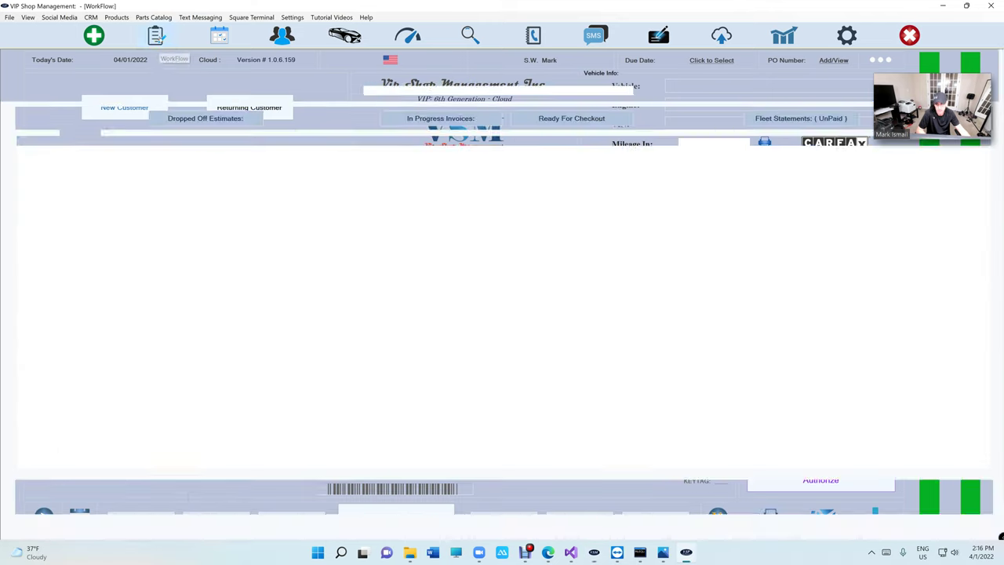
left_click(99, 37)
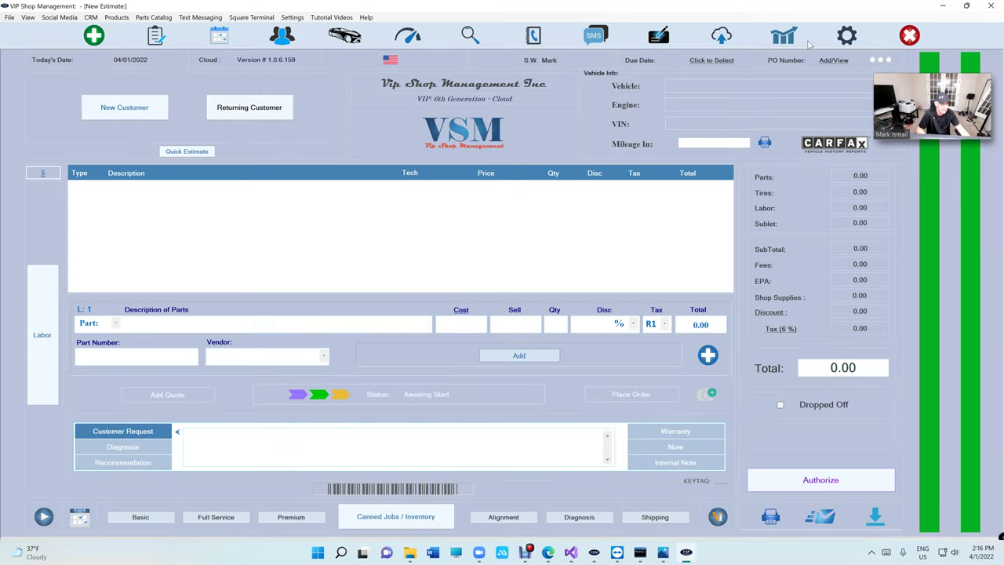
left_click(784, 36)
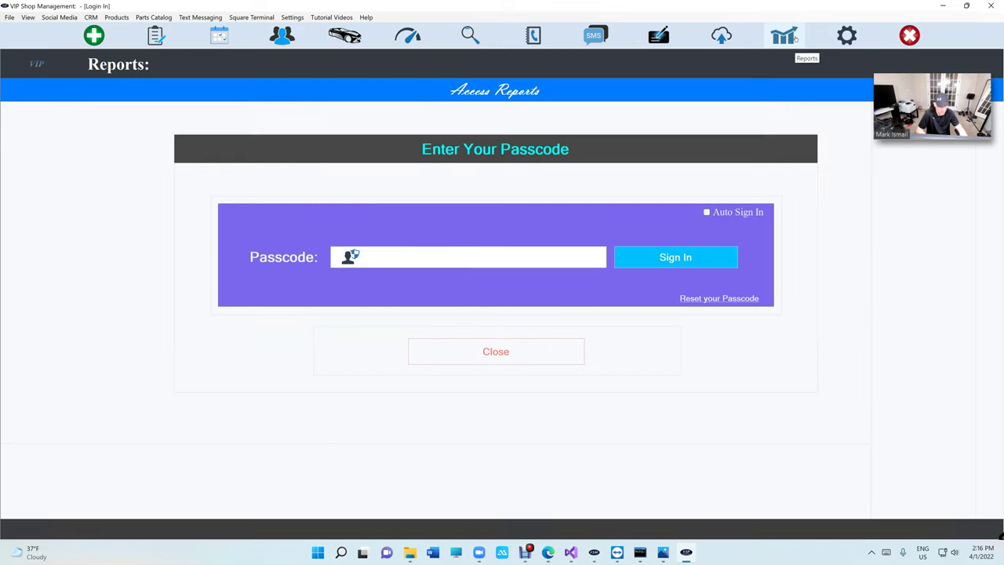
type("1234")
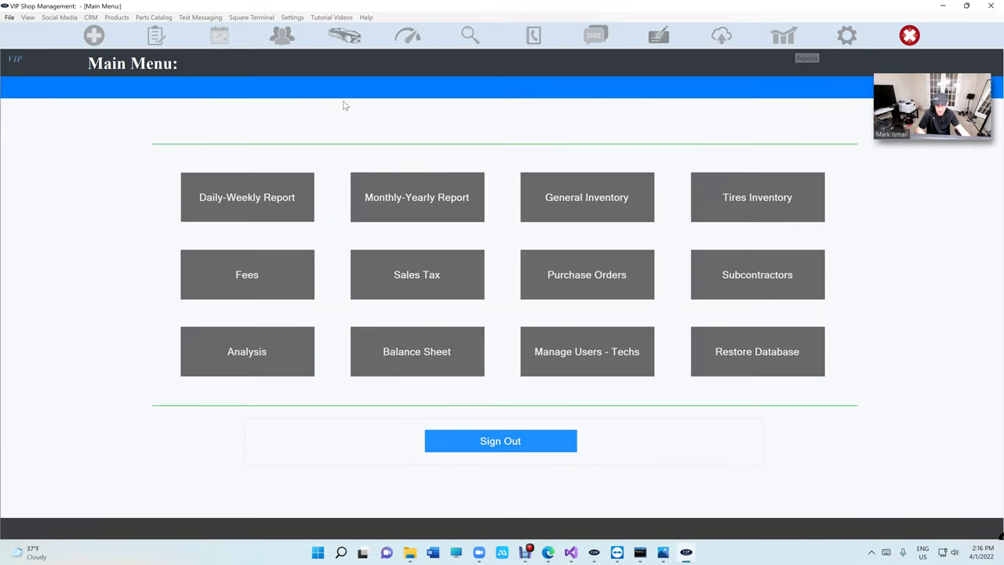
left_click(499, 444)
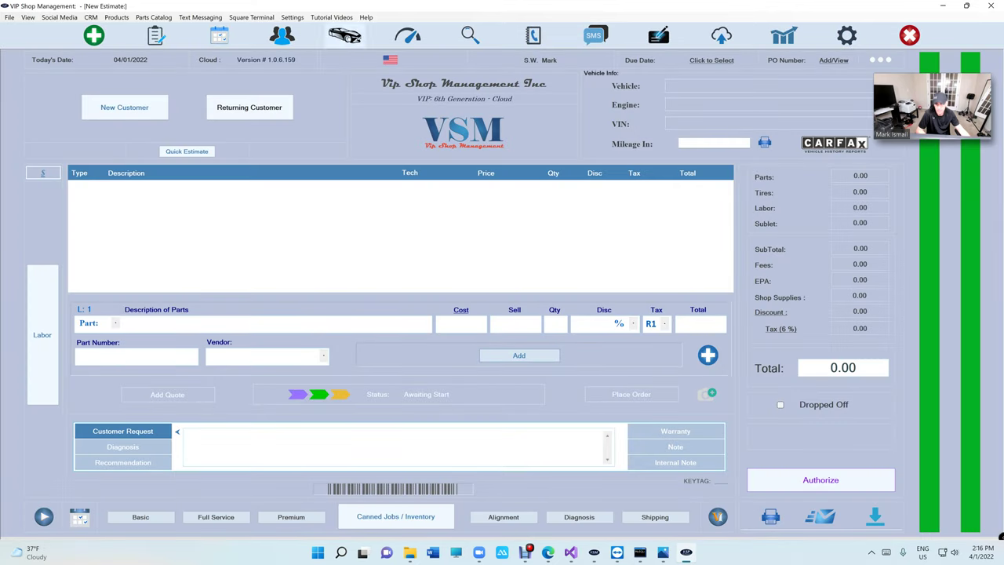
left_click(155, 35)
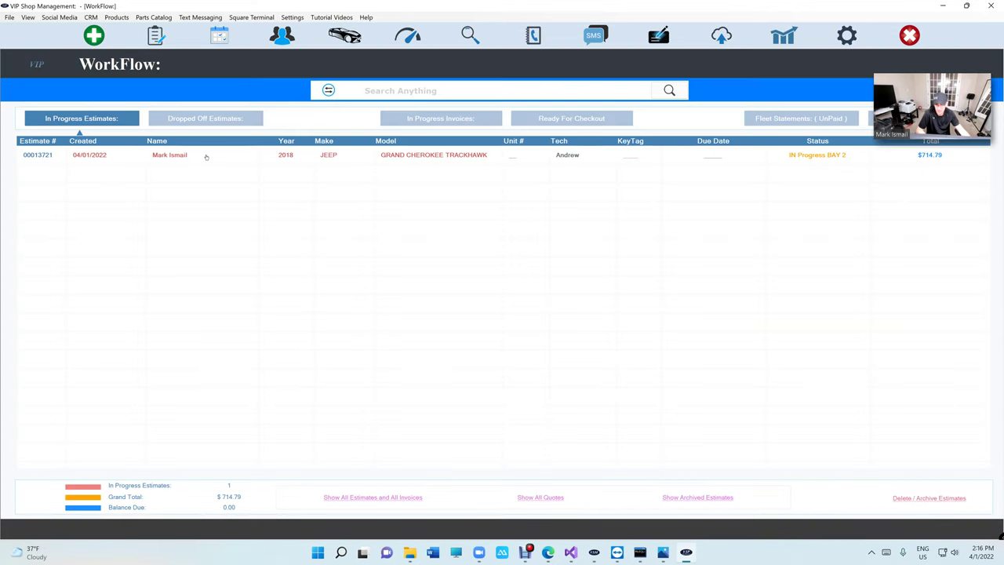
- Open the Jeep Trackhawk estimate, review its alternator labor and front brake pad lines, then start a blank estimate
double_click(206, 156)
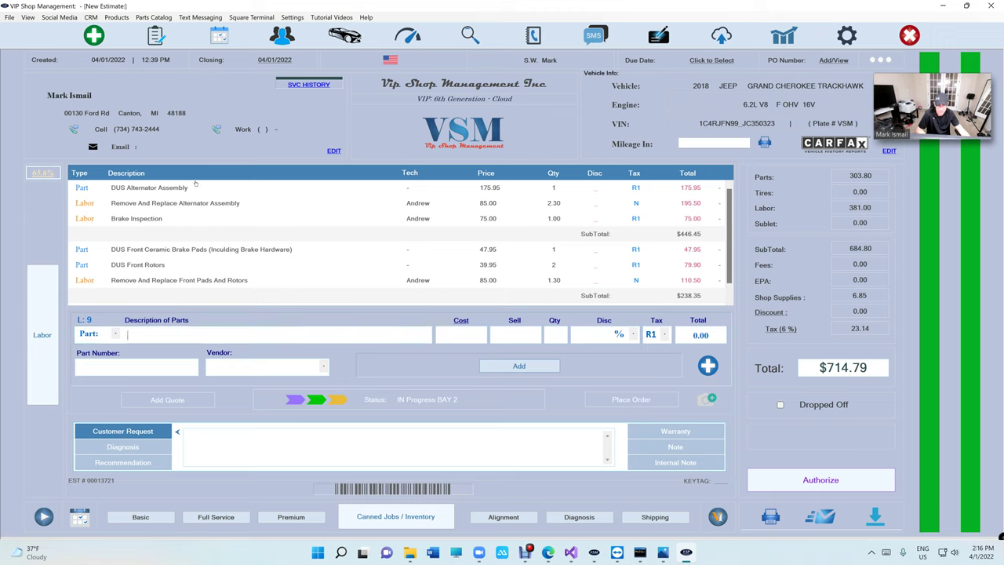
left_click(555, 203)
left_click(674, 249)
left_click(706, 293)
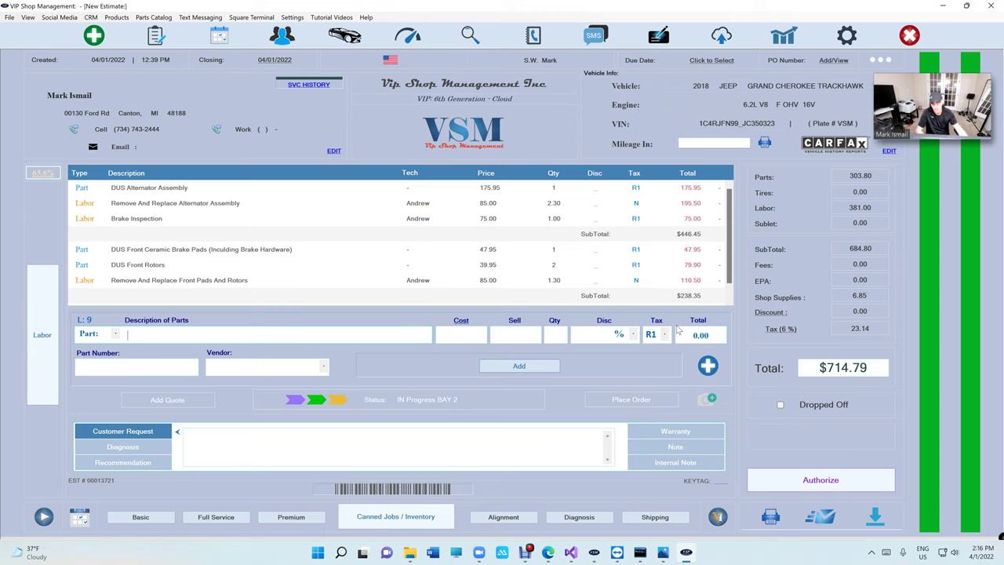
left_click(94, 35)
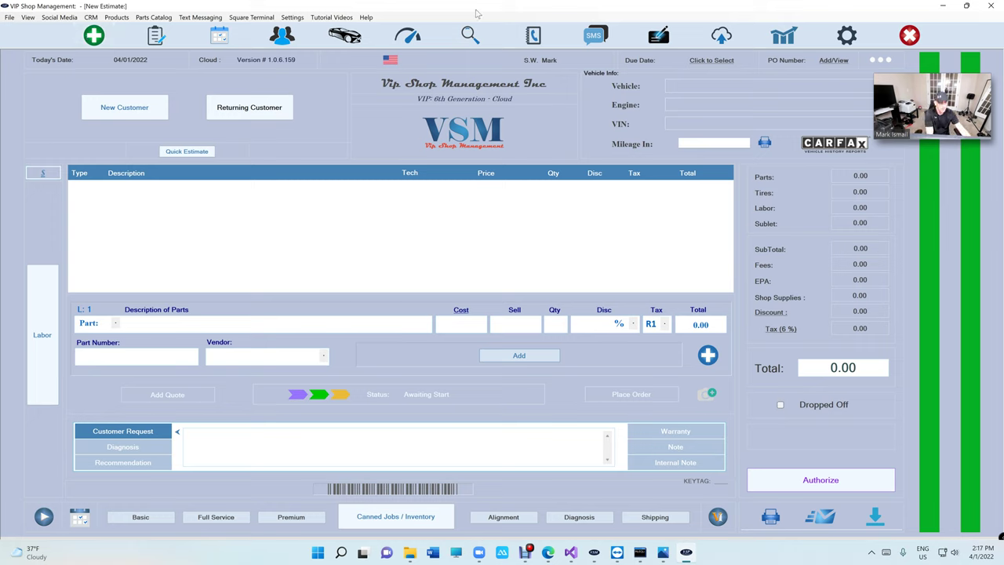
- Save and close the general shop information settings
left_click(857, 39)
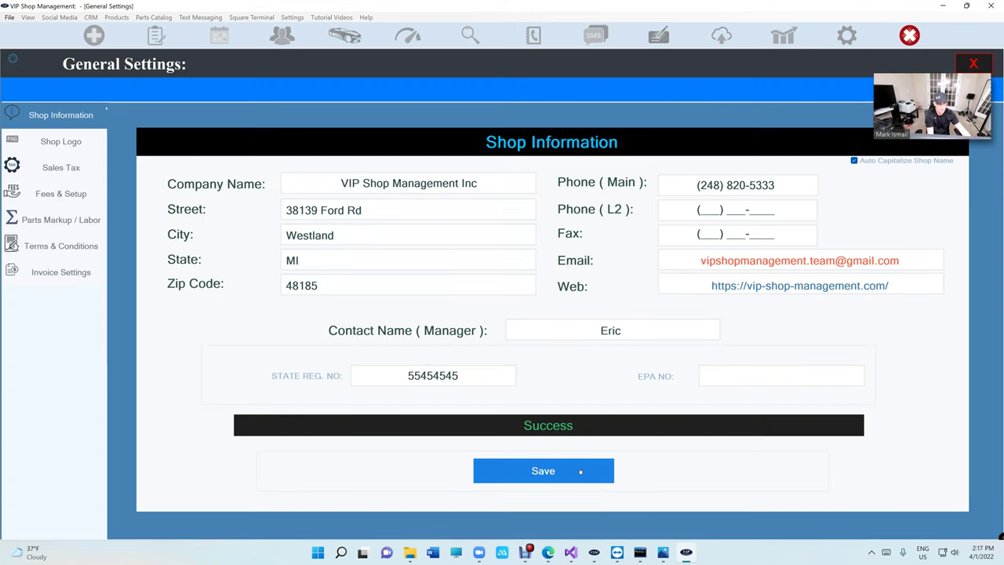
left_click(580, 472)
left_click(580, 471)
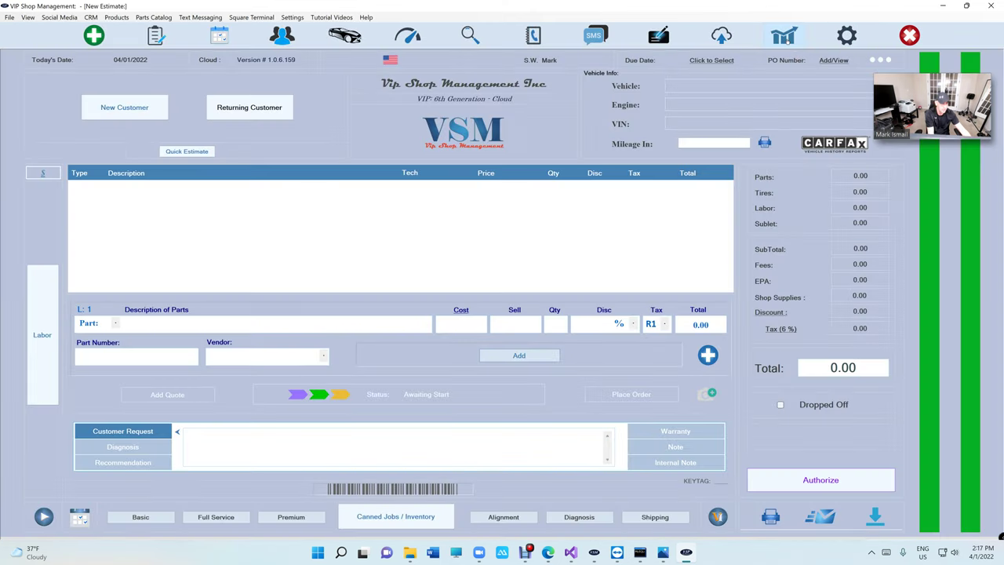
left_click(783, 35)
type("1234")
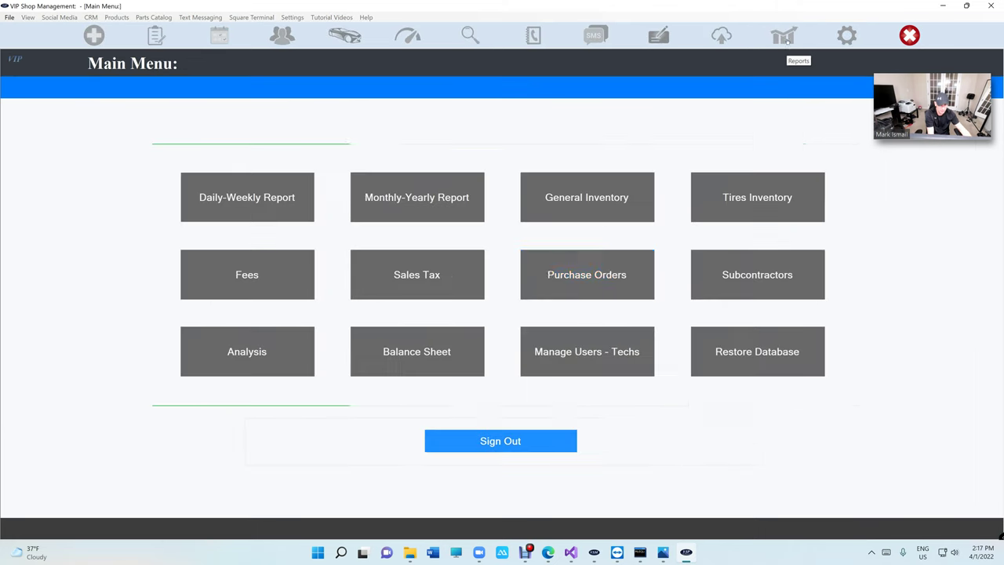
left_click(560, 353)
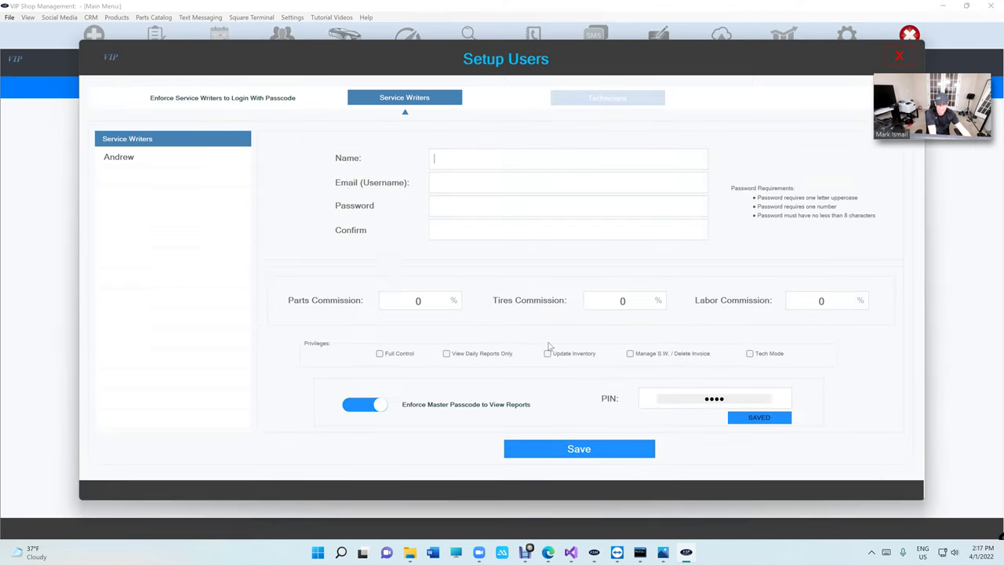
left_click(131, 161)
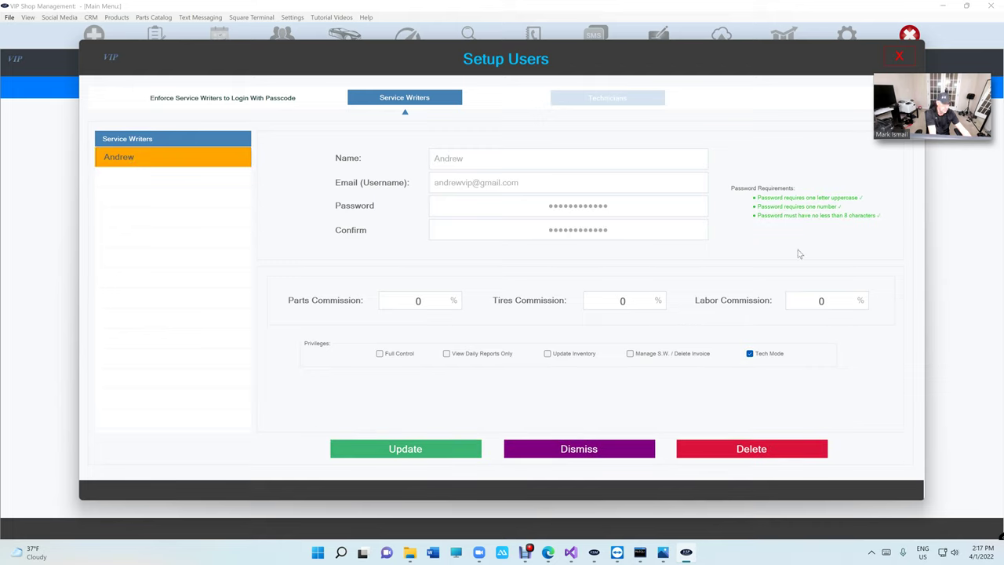
left_click(774, 355)
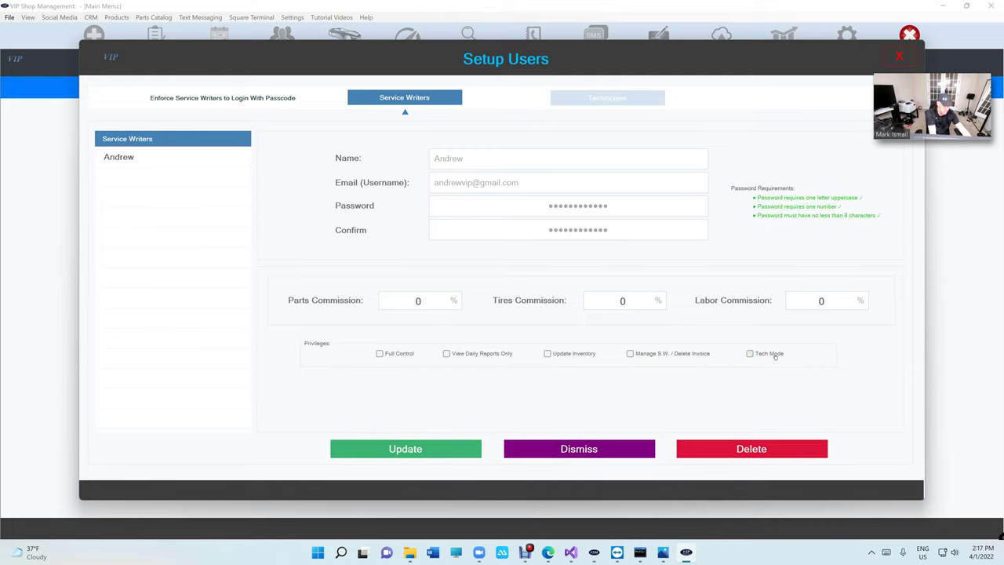
left_click(775, 356)
left_click(775, 355)
left_click(775, 355)
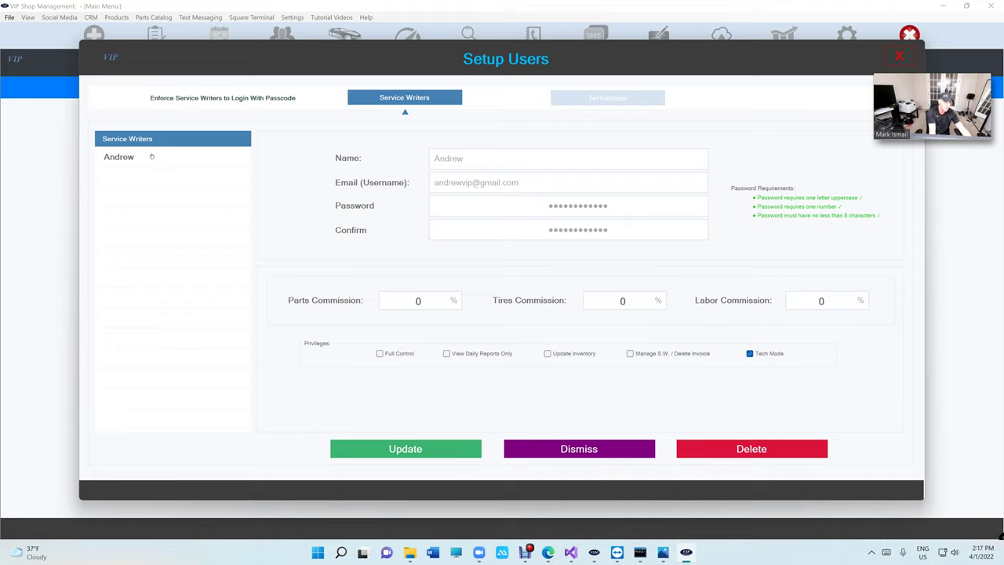
left_click(361, 447)
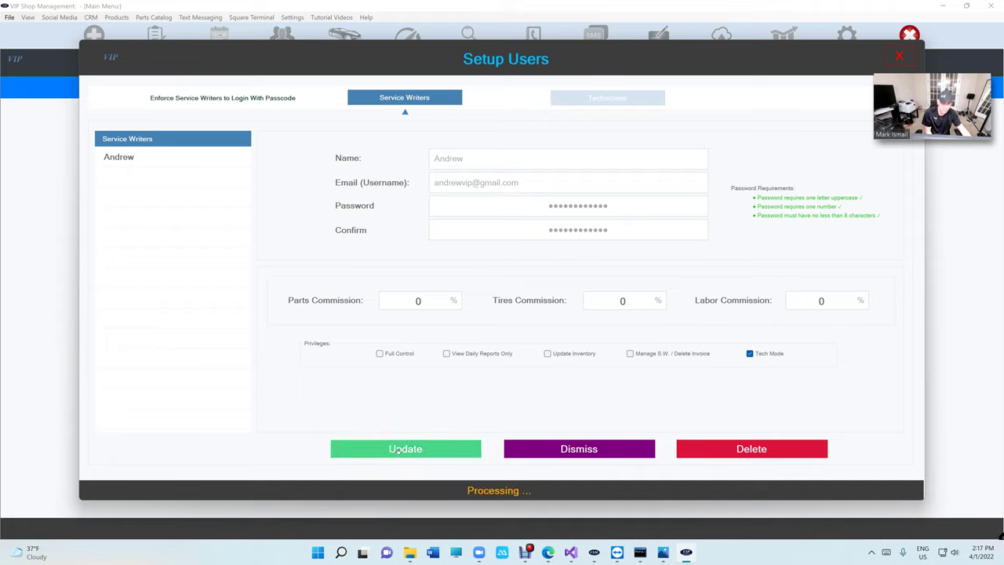
left_click(137, 158)
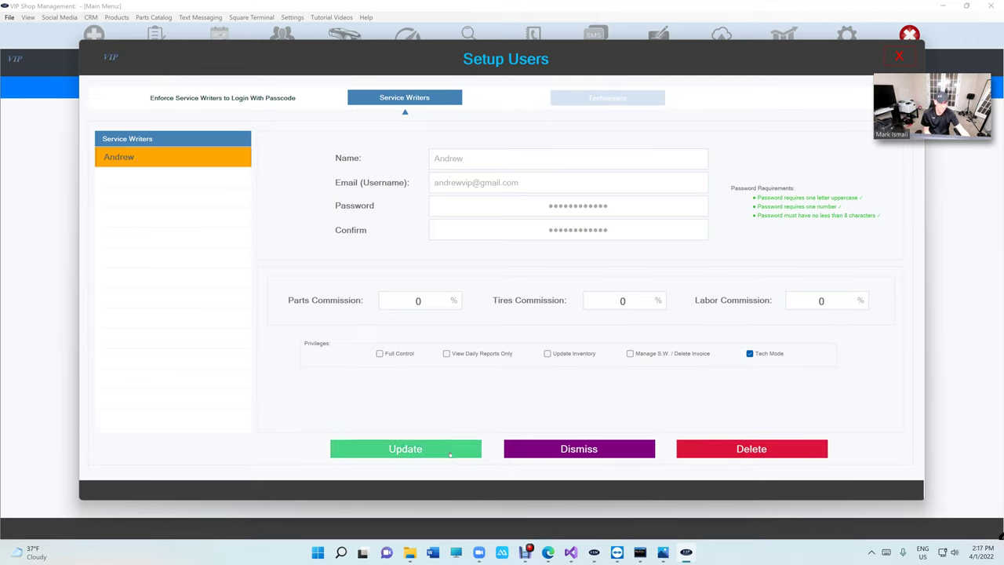
left_click(450, 454)
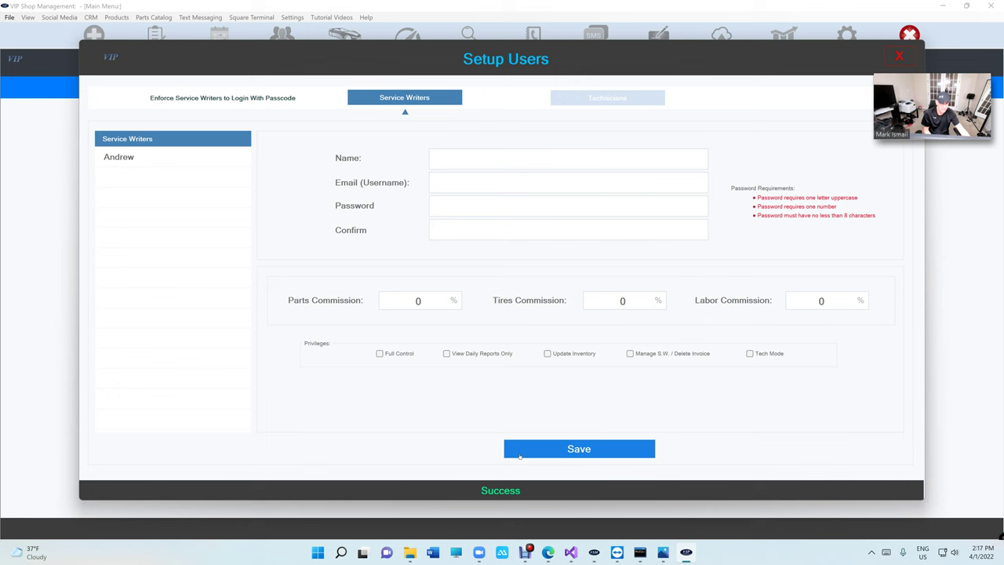
- Close the user setup window and sign out of the current account
left_click(898, 56)
key("Escape")
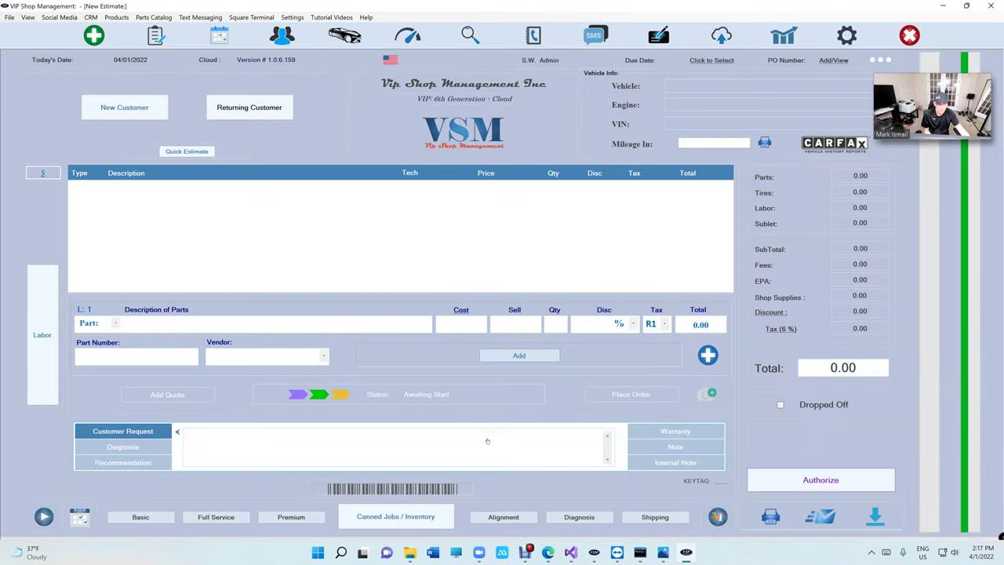
left_click(909, 34)
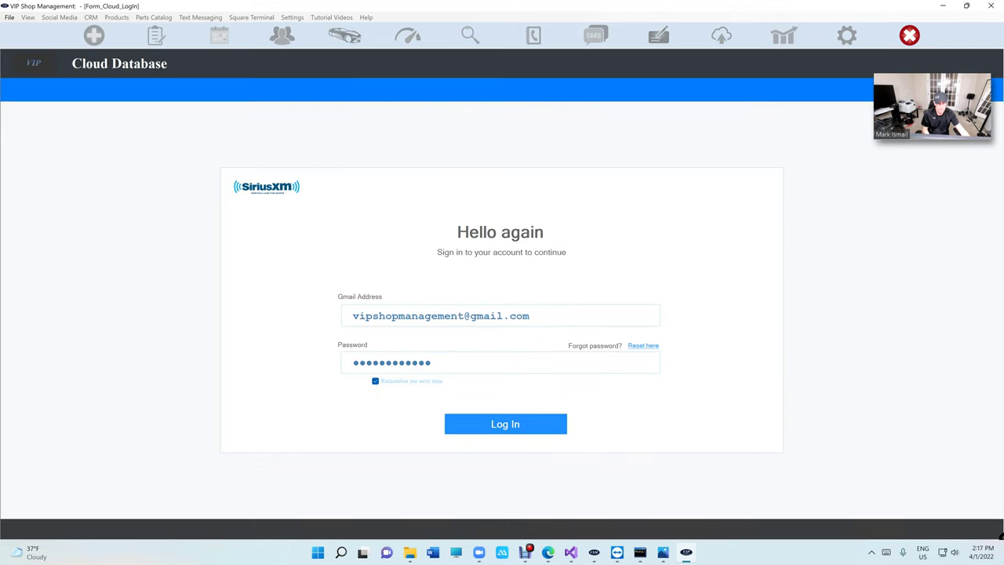
- Log into the cloud database with the technician's account, retyping the password after an invalid login
left_click_drag(464, 315, 352, 315)
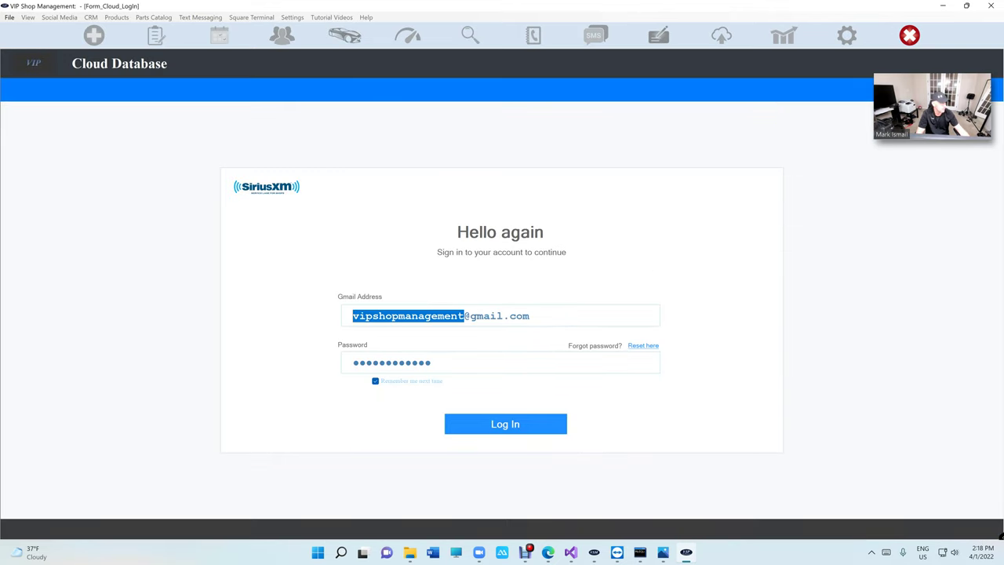
key("alt+Tab")
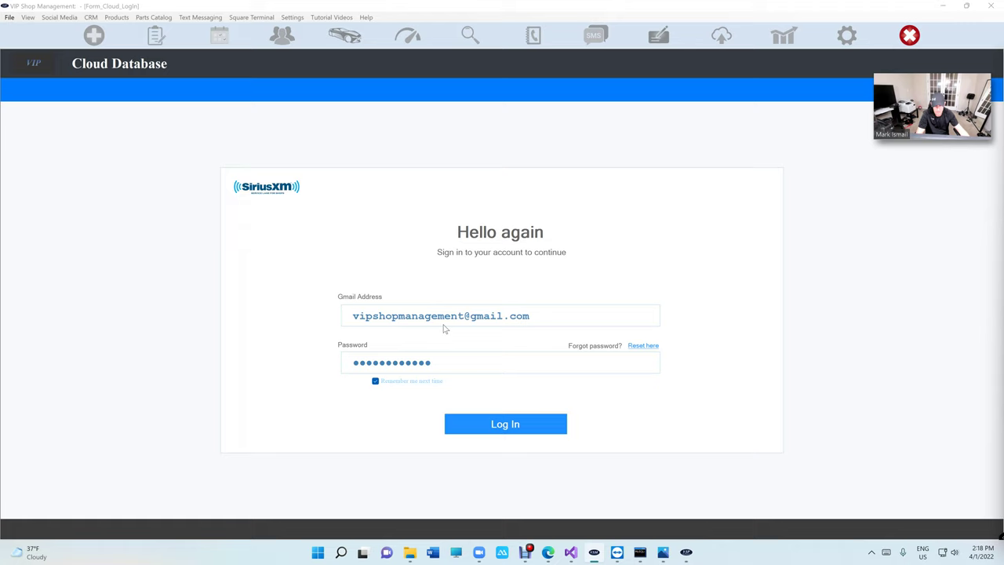
key("alt+Tab")
type("andre")
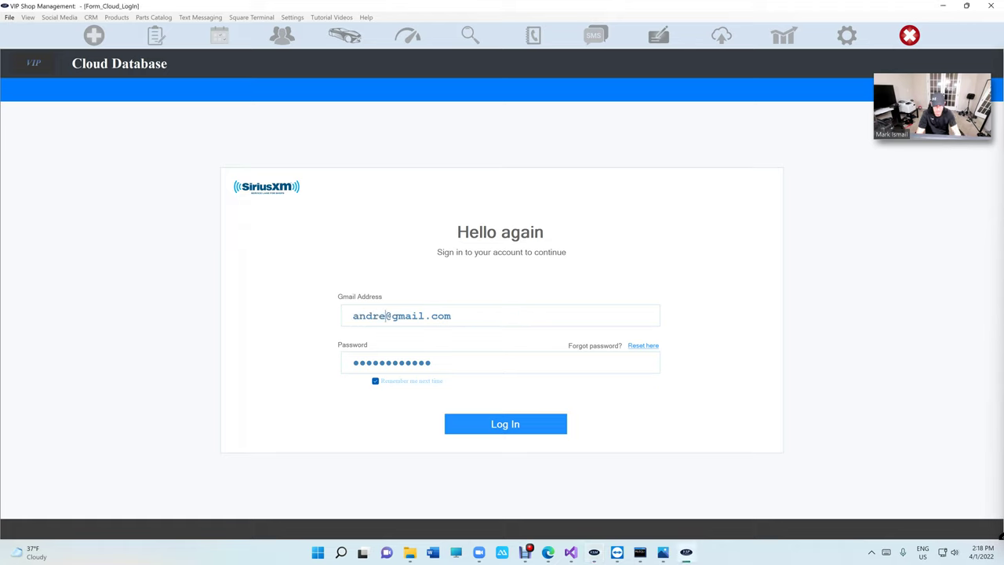
type("wvip")
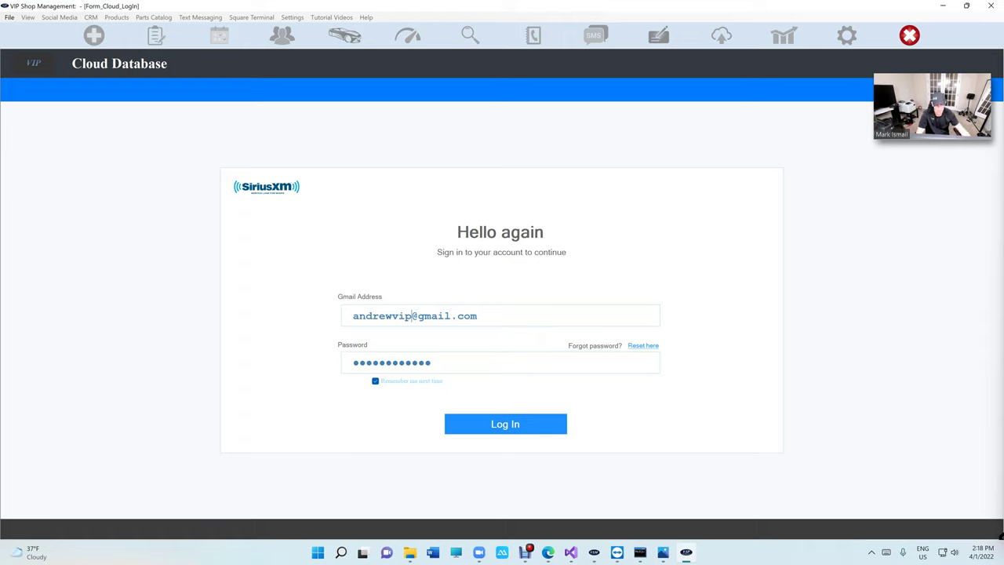
key("Tab")
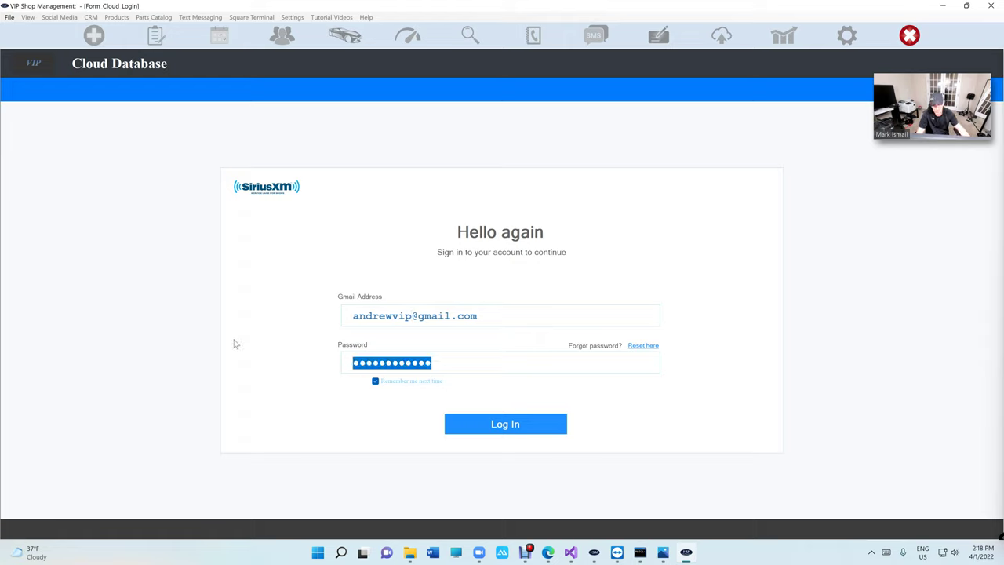
type("********")
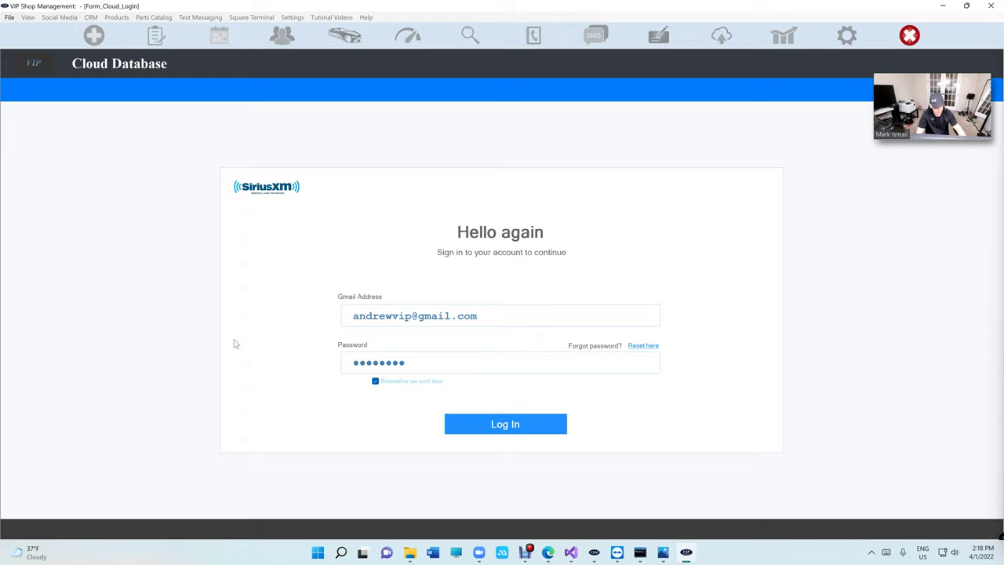
type("****")
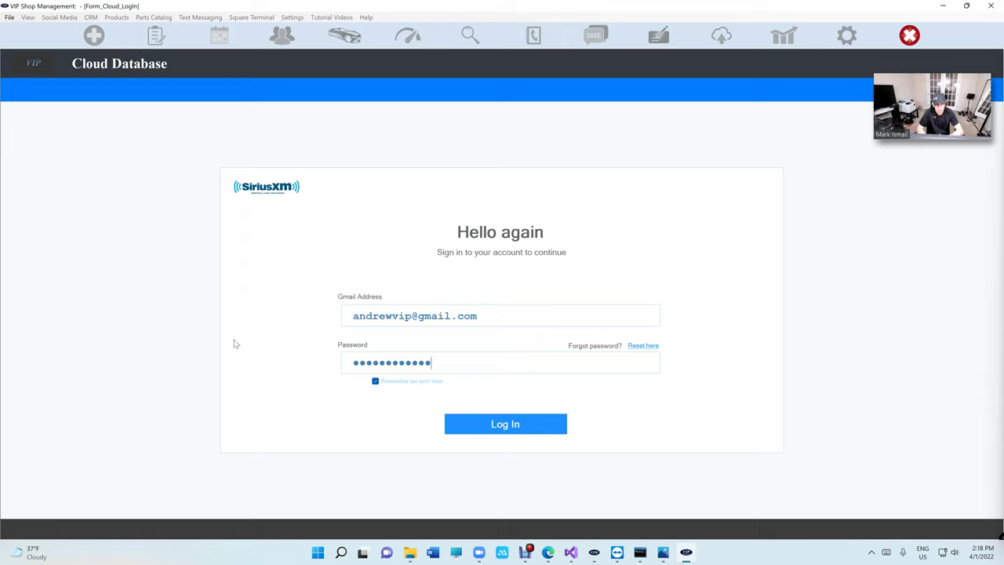
key("Return")
left_click(441, 361)
key("ctrl+a")
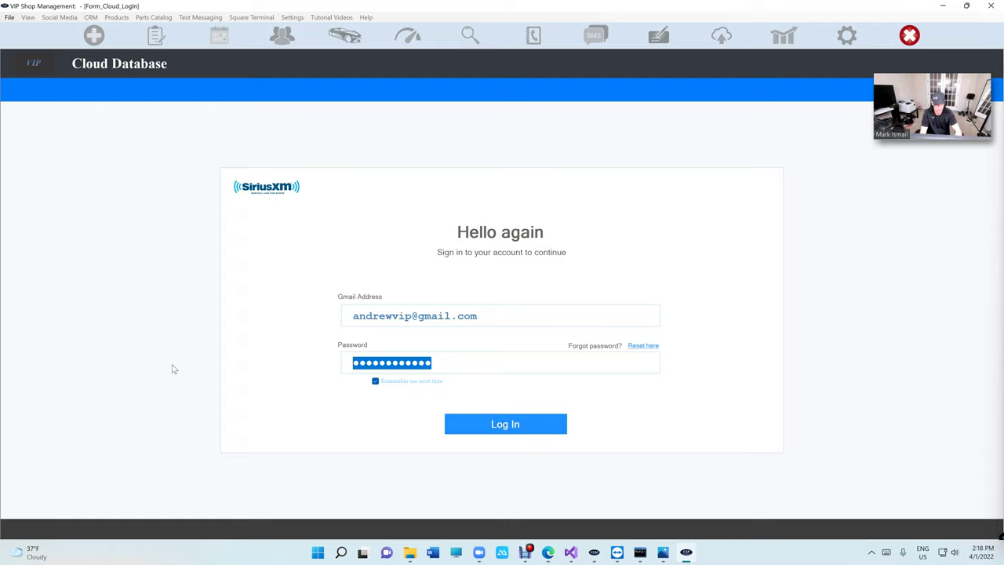
type("a••••••••••")
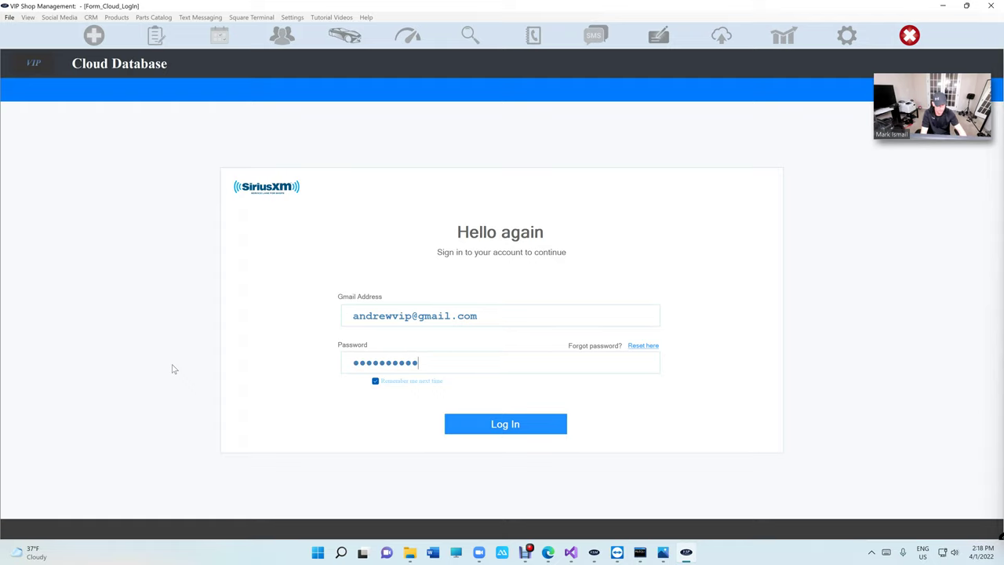
key("Return")
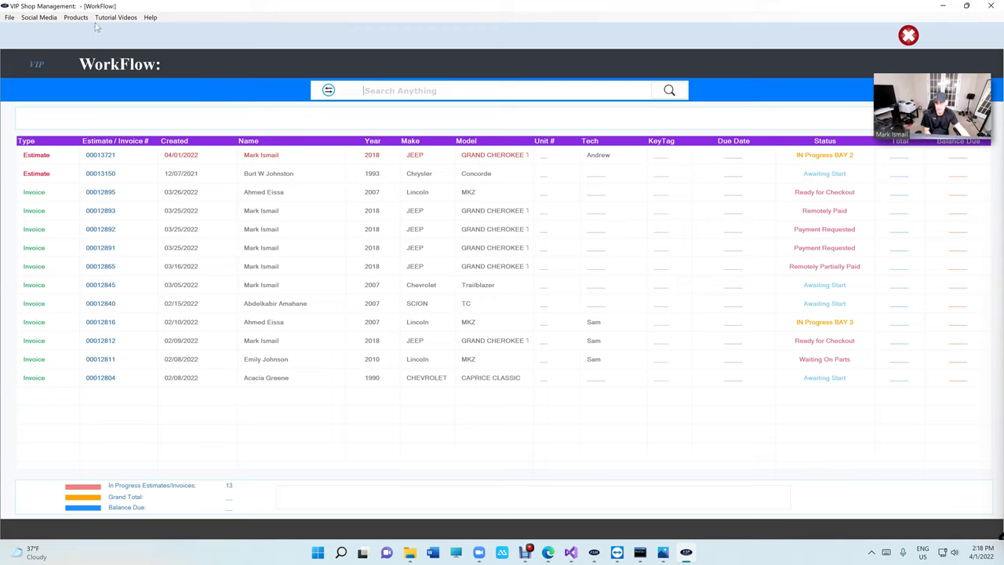
- Once the shop finishes loading, open and close the Help menu on the WorkFlow screen
left_click(150, 18)
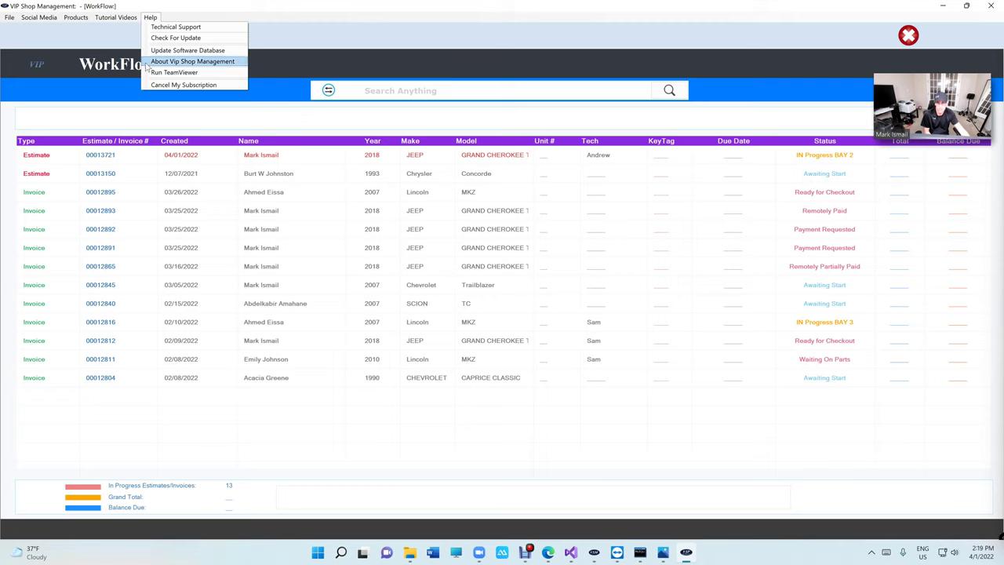
left_click(105, 42)
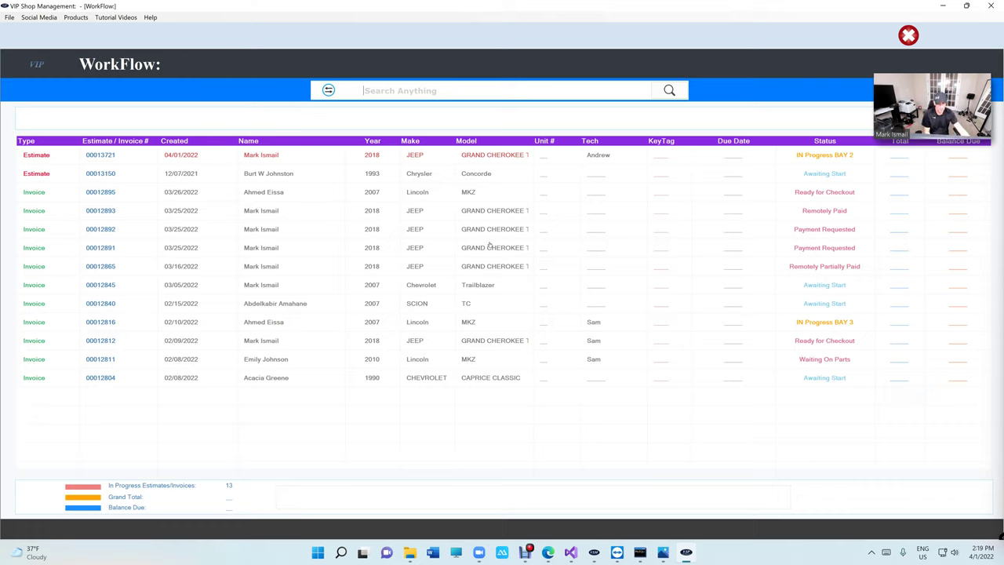
- Open estimate 00013721, select the DUS Front Rotors line, and toggle between labor and parts entry
double_click(435, 157)
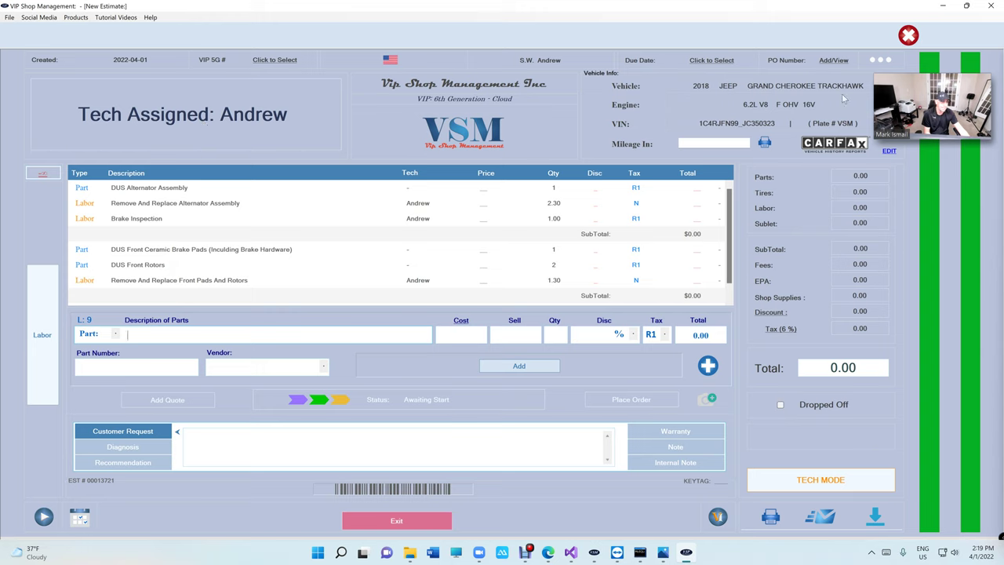
left_click_drag(941, 103, 928, 192)
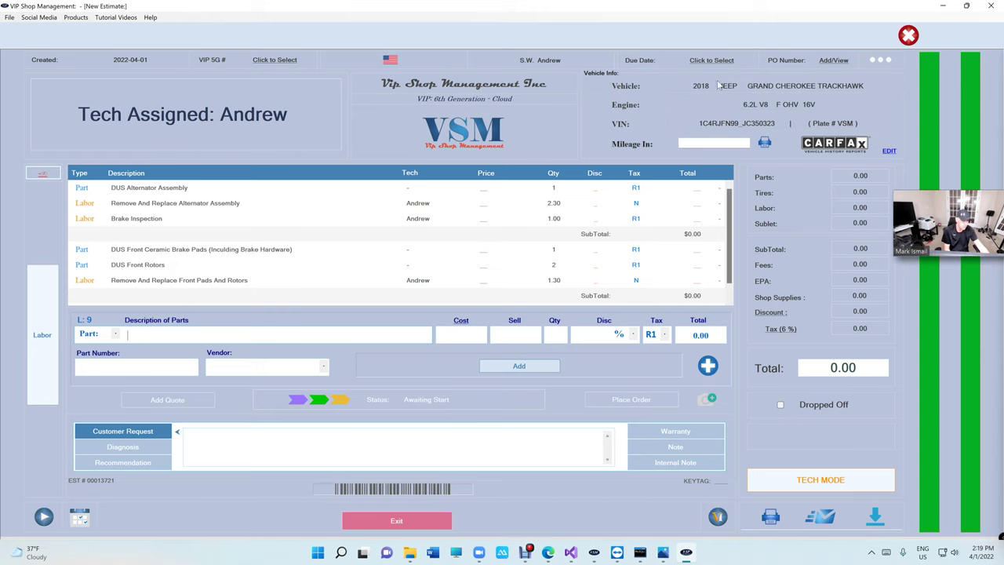
left_click(226, 263)
left_click(44, 318)
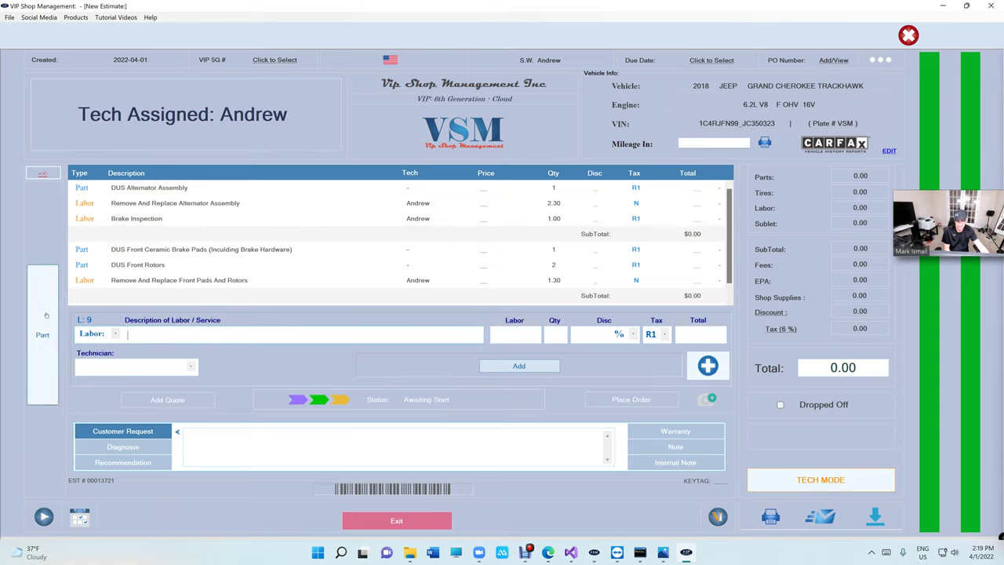
left_click(46, 314)
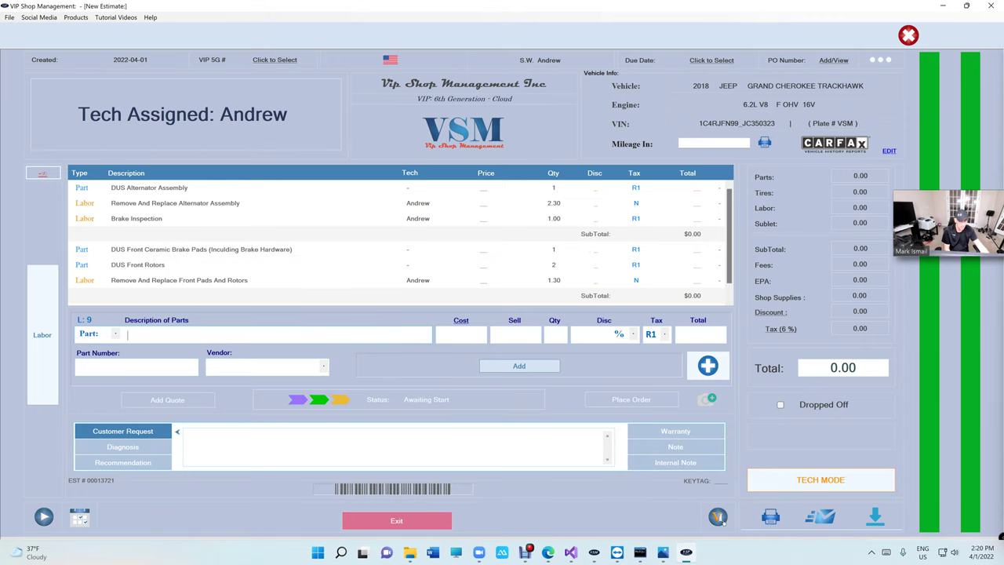
- Run a DVI inspection marking Engine Oil orange and AntiFreeze/Coolant and Trans Fluid red, then exit
left_click(718, 517)
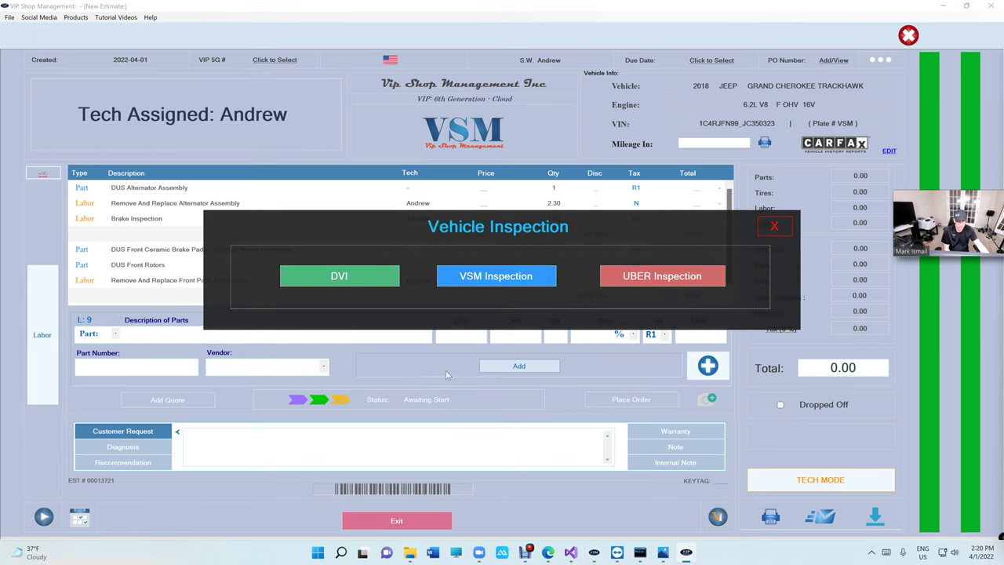
left_click(352, 274)
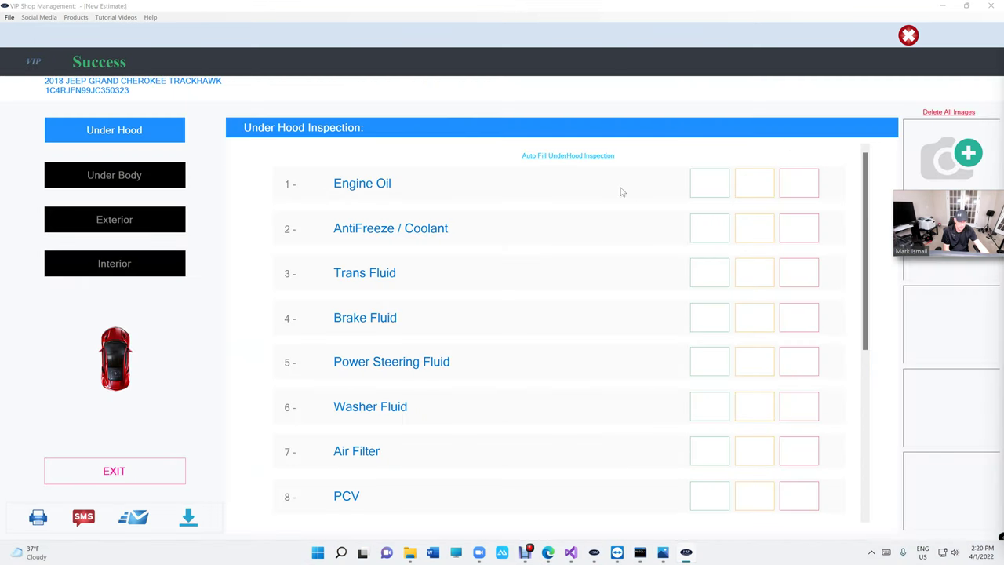
left_click(754, 183)
left_click(799, 228)
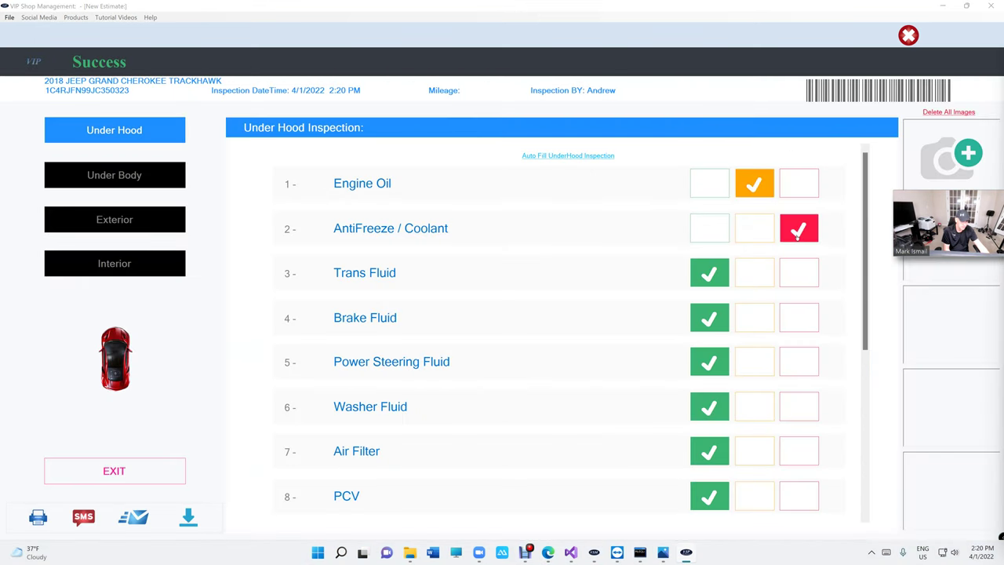
left_click(798, 273)
left_click(114, 471)
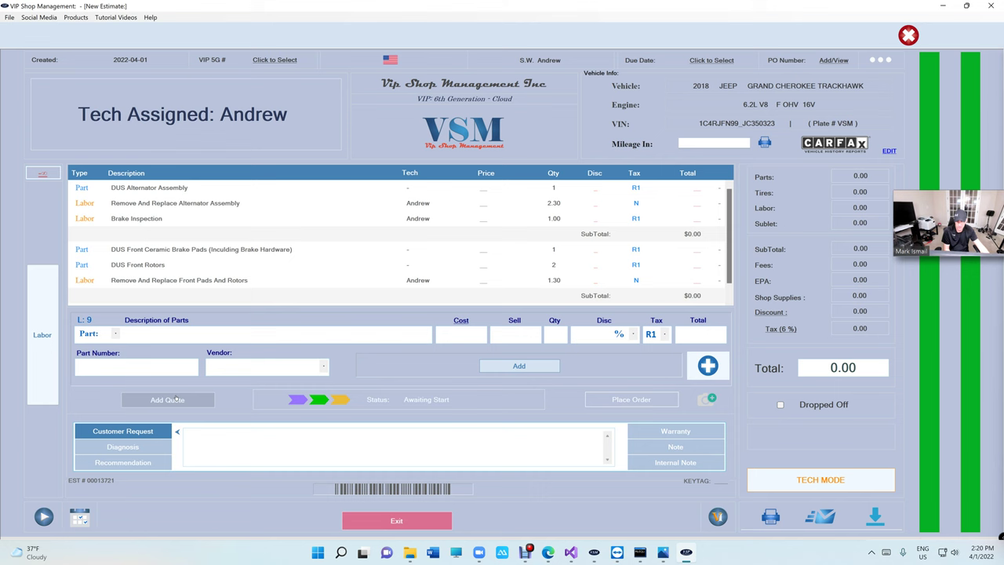
left_click(425, 399)
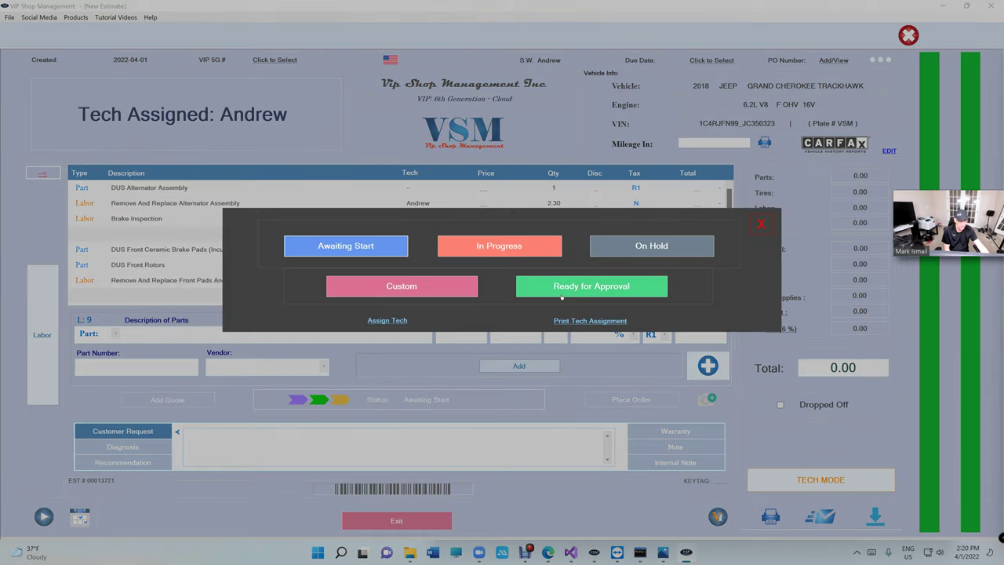
left_click(761, 224)
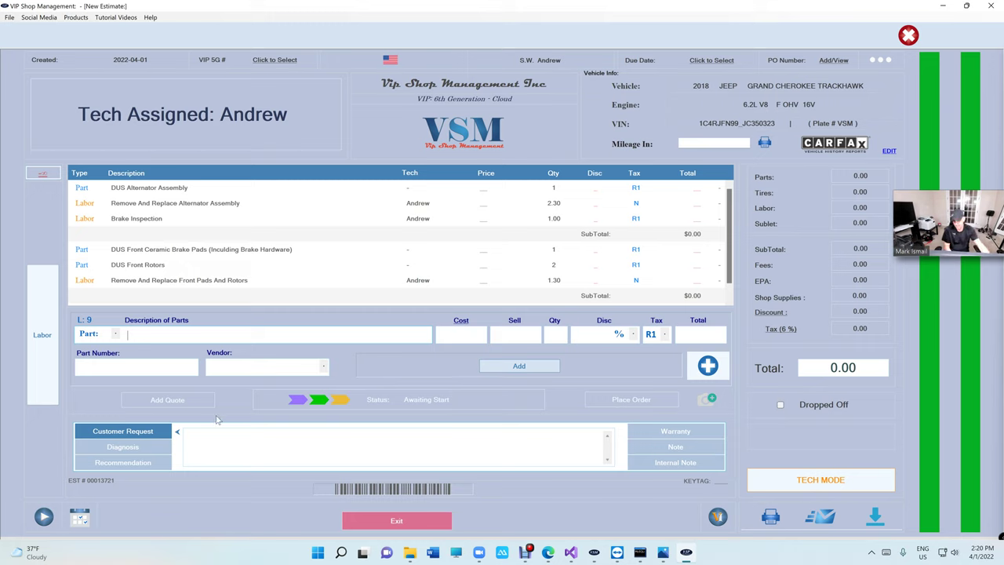
left_click(132, 447)
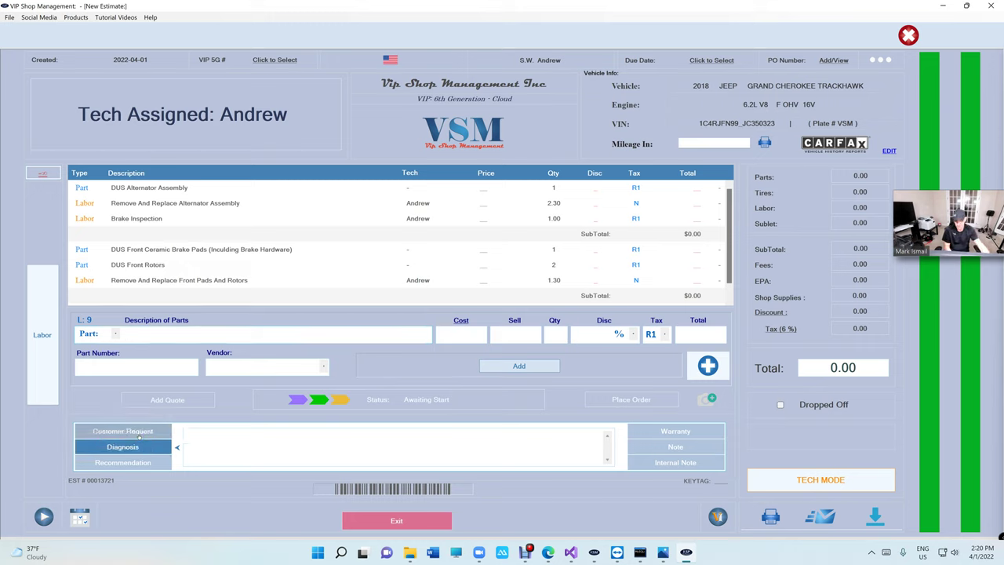
left_click(139, 433)
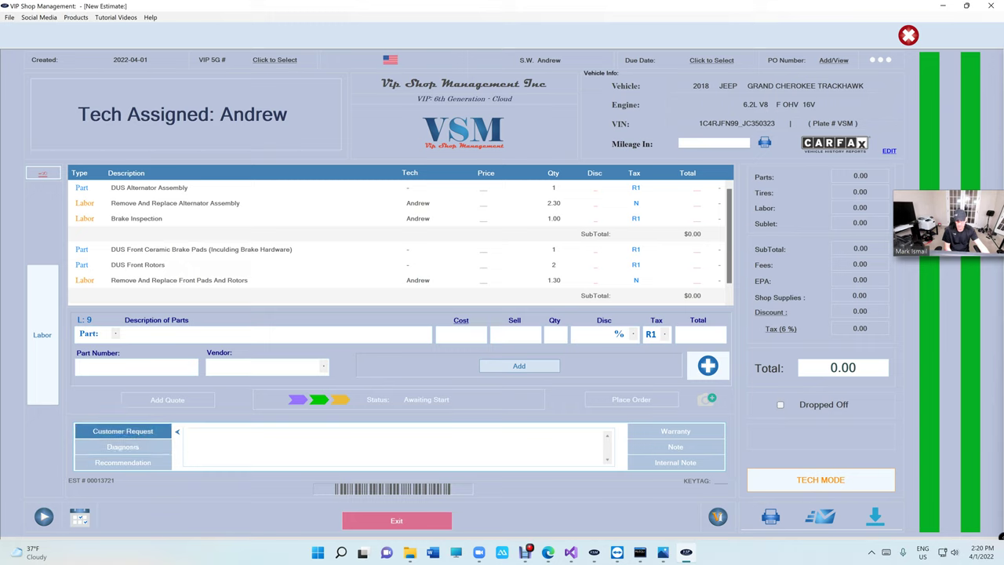
left_click(146, 447)
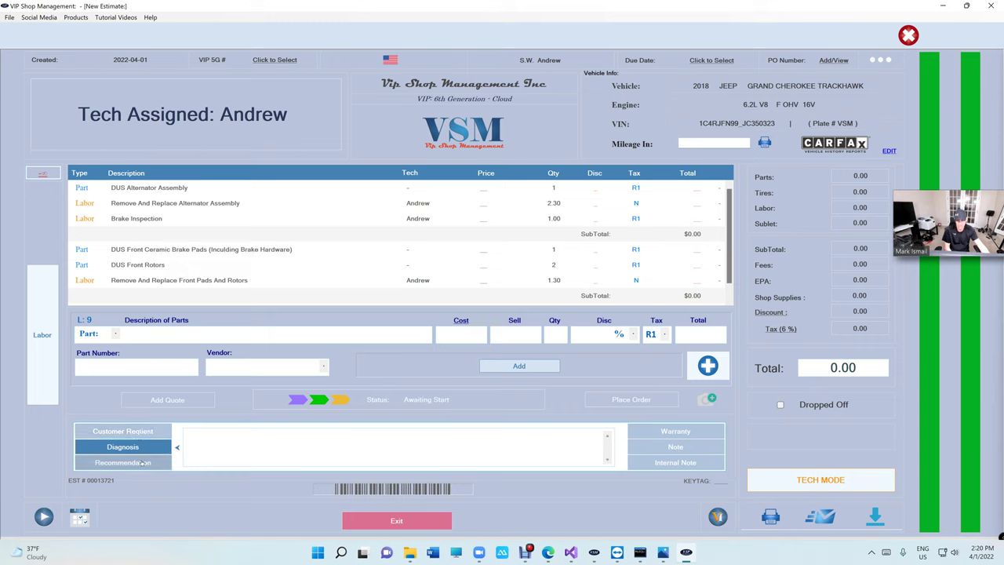
left_click(142, 463)
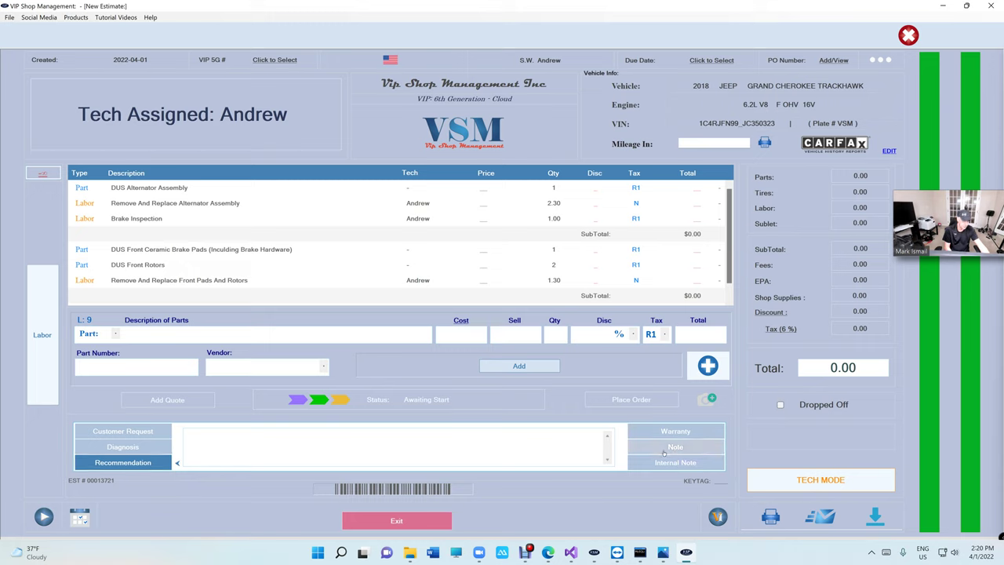
left_click(666, 446)
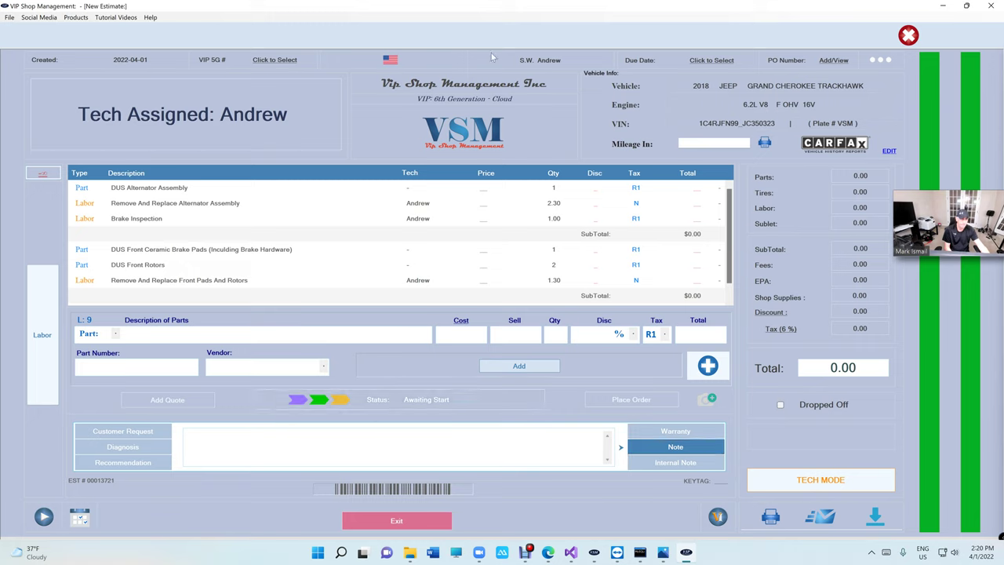
left_click(532, 189)
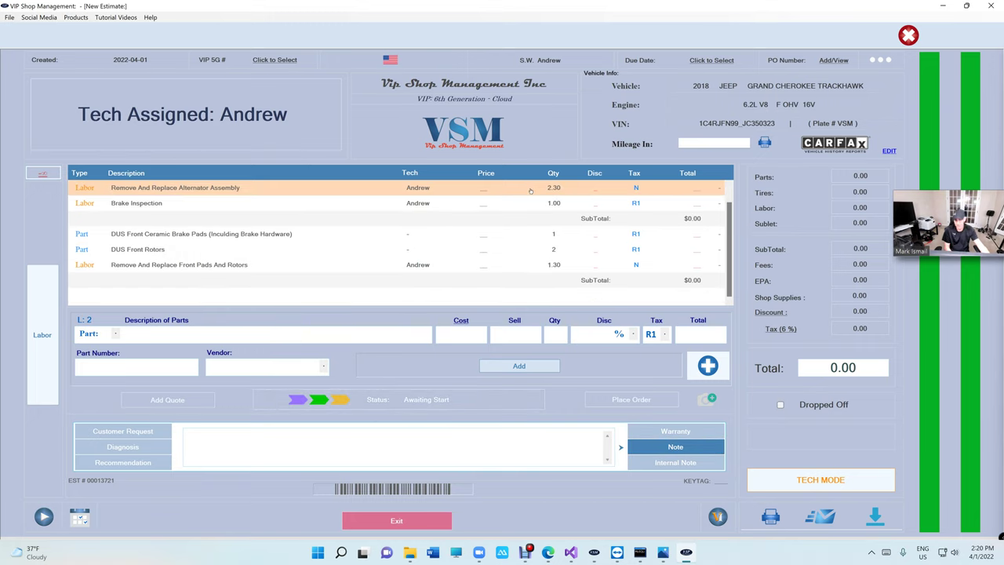
left_click(341, 279)
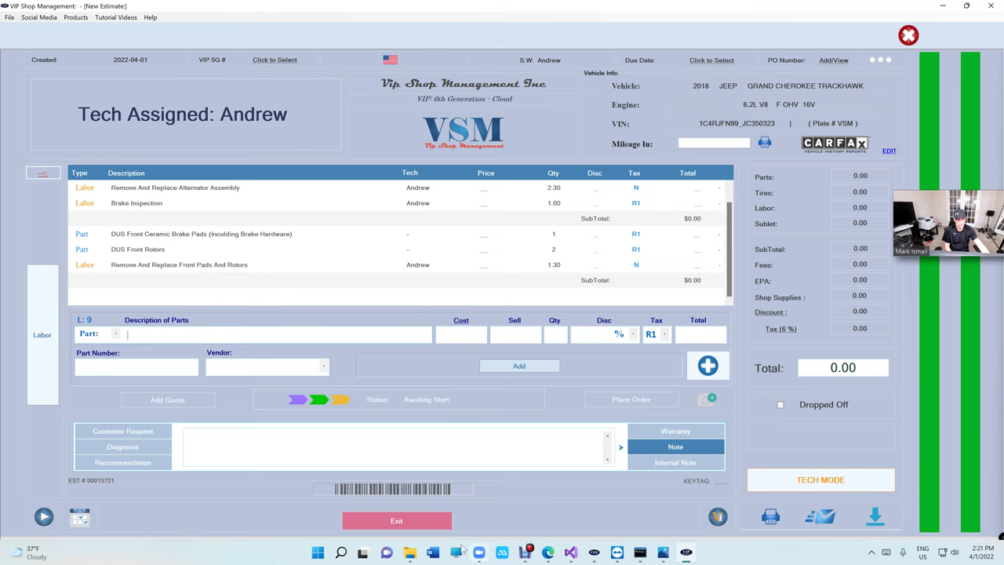
left_click(396, 520)
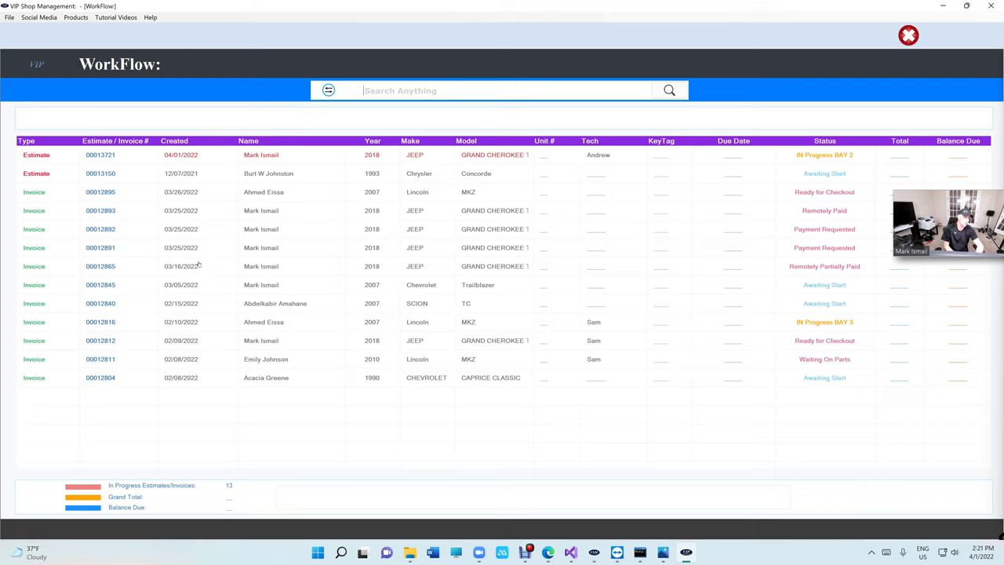
double_click(337, 182)
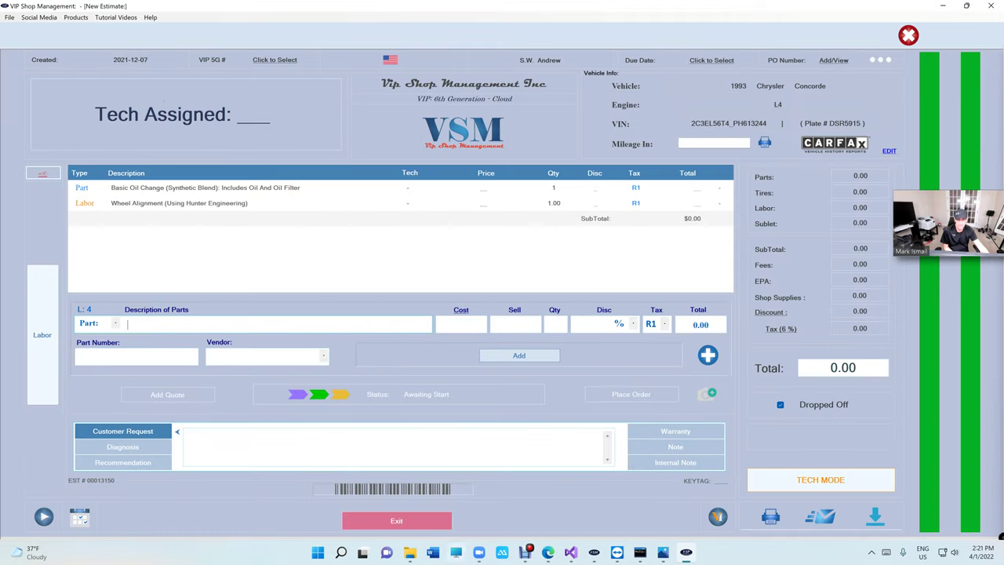
left_click(420, 521)
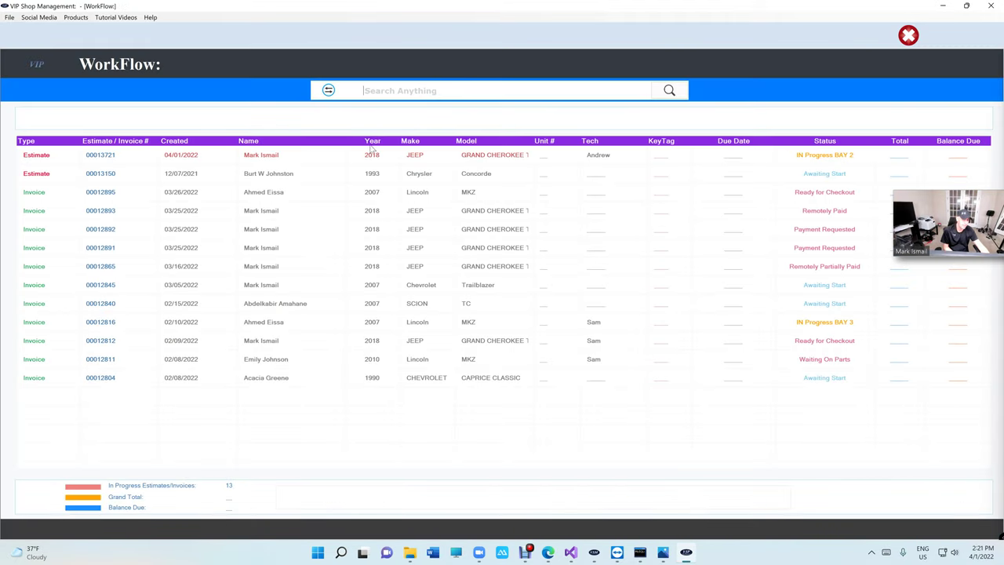
double_click(313, 311)
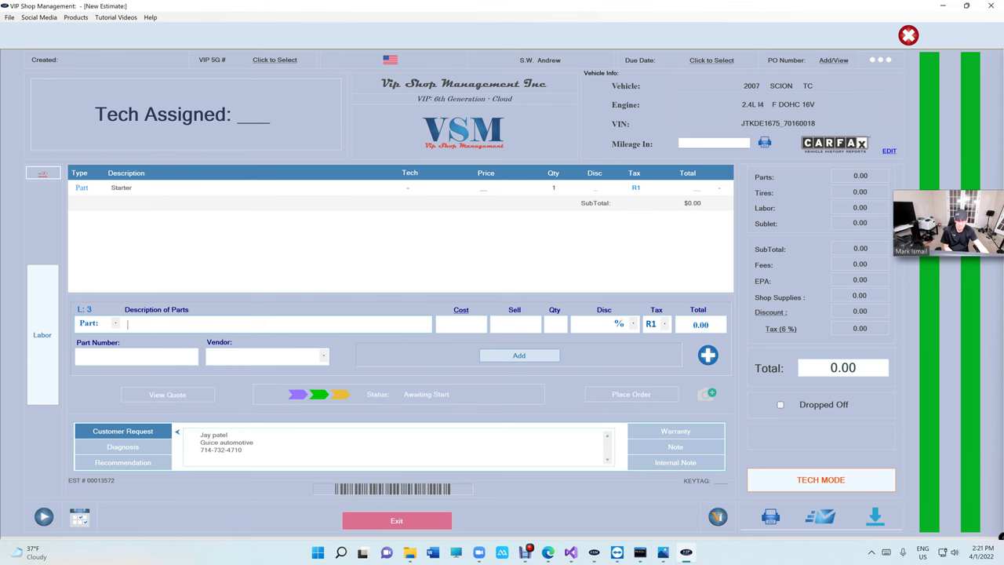
left_click(389, 522)
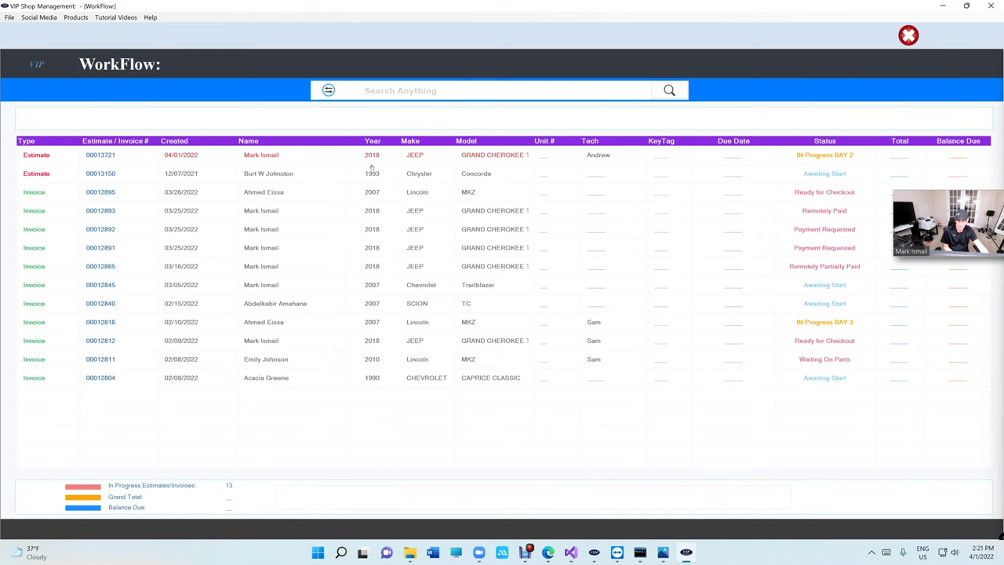
double_click(369, 164)
left_click(423, 521)
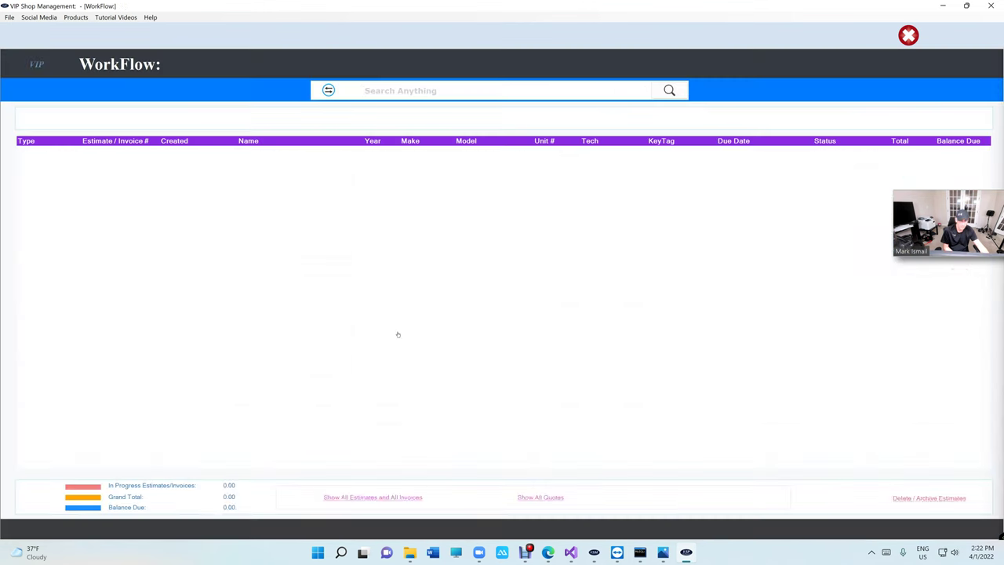
double_click(378, 157)
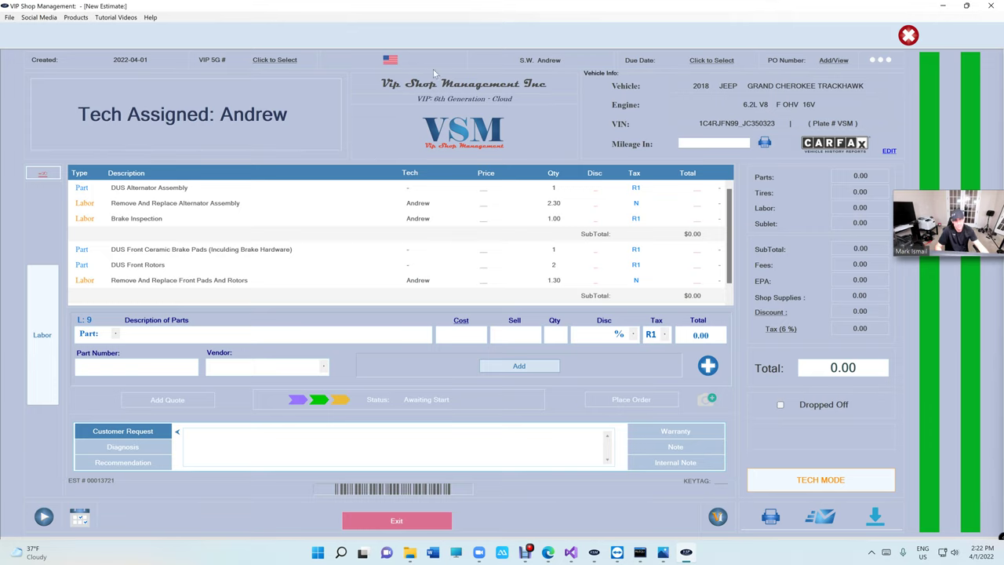
- Sign out of the technician account and log in with the owner account, retrying the password once
left_click(908, 36)
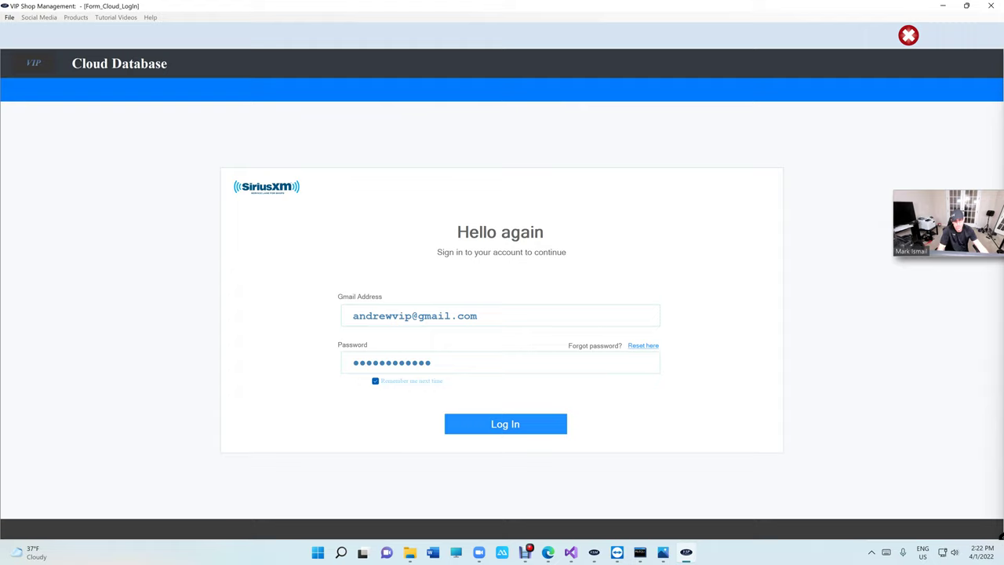
left_click_drag(412, 315, 352, 315)
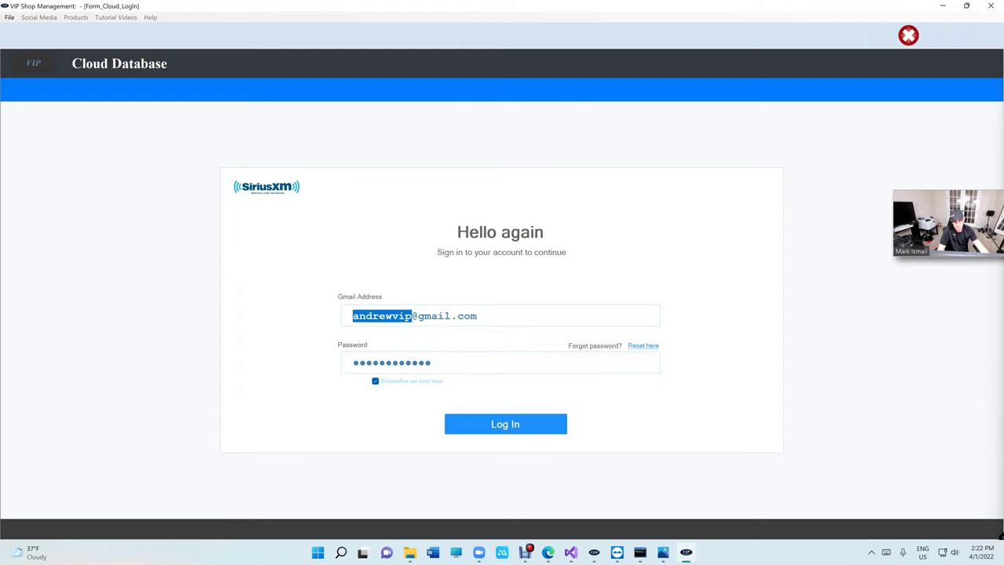
type("vipshop")
type("masnp")
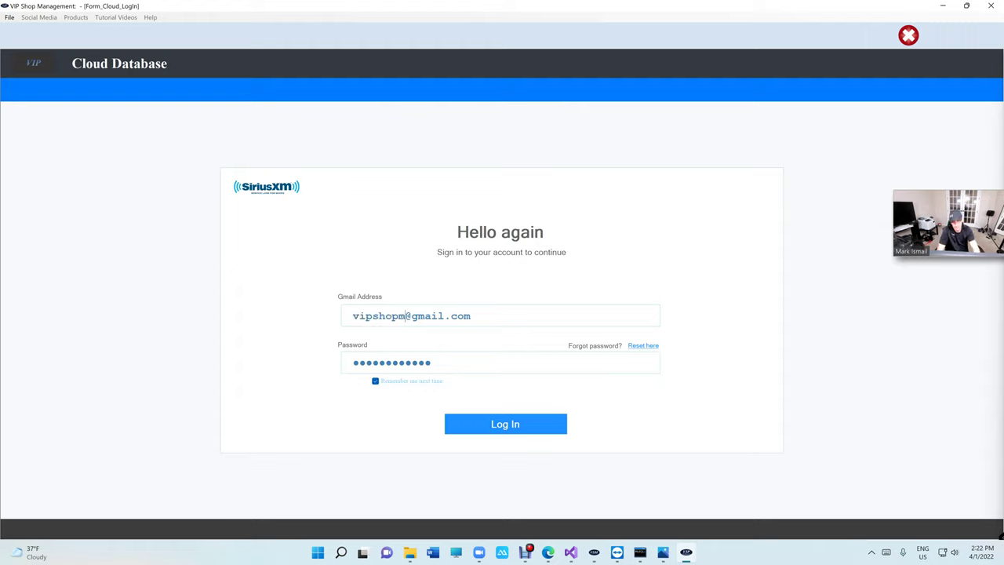
key("BackSpace")
key("BackSpace")
key("BackSpace")
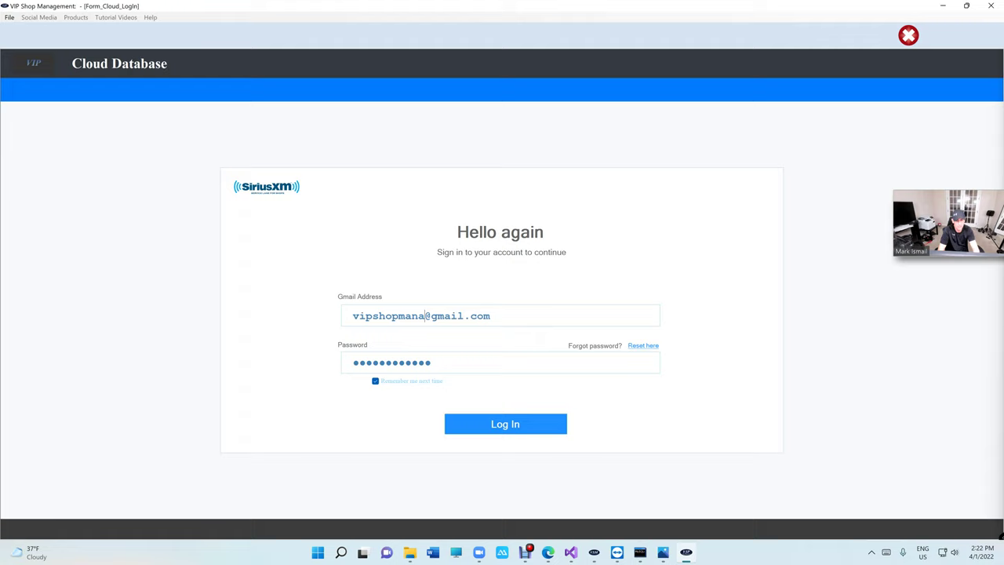
type("gement")
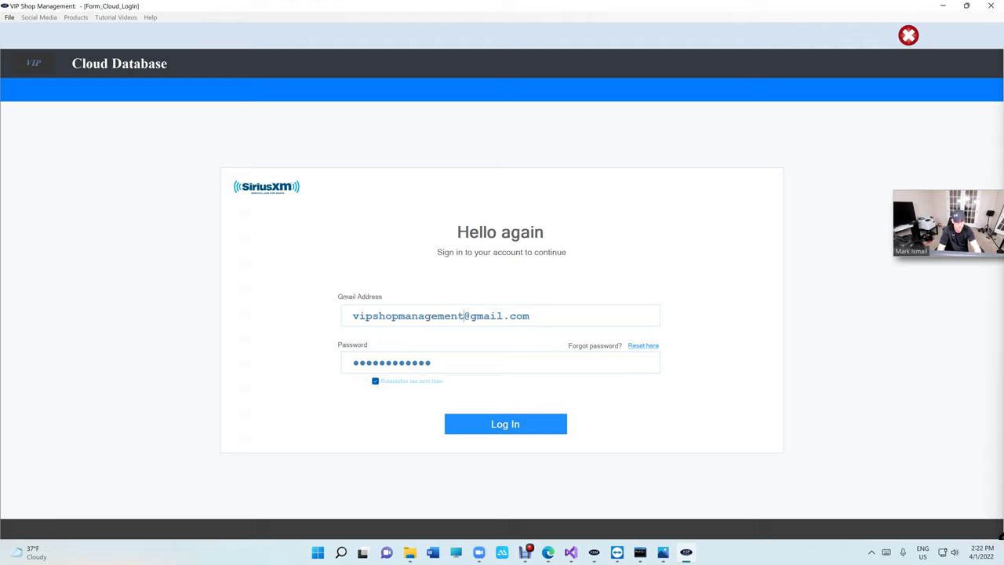
left_click_drag(434, 362, 157, 360)
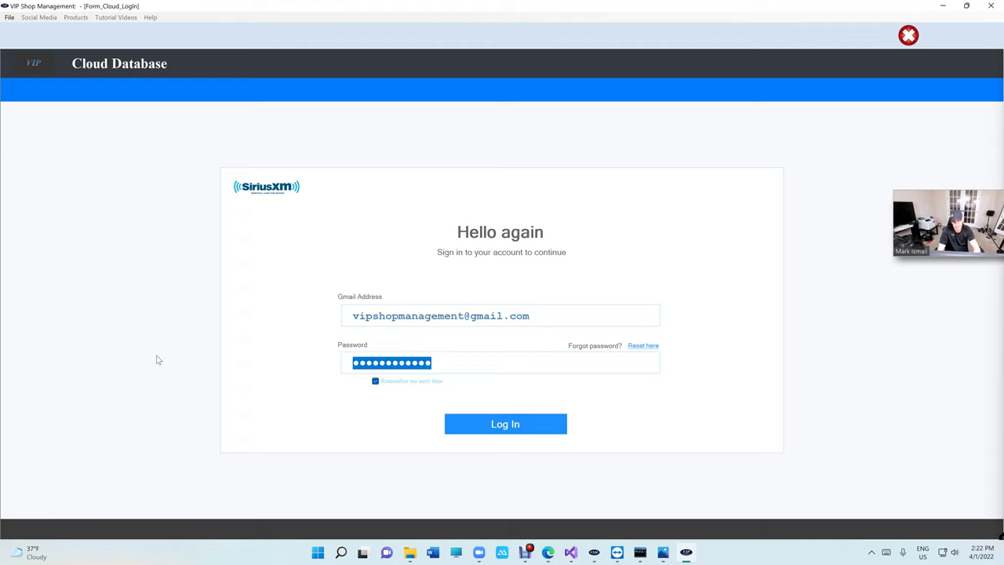
type("••••••••••")
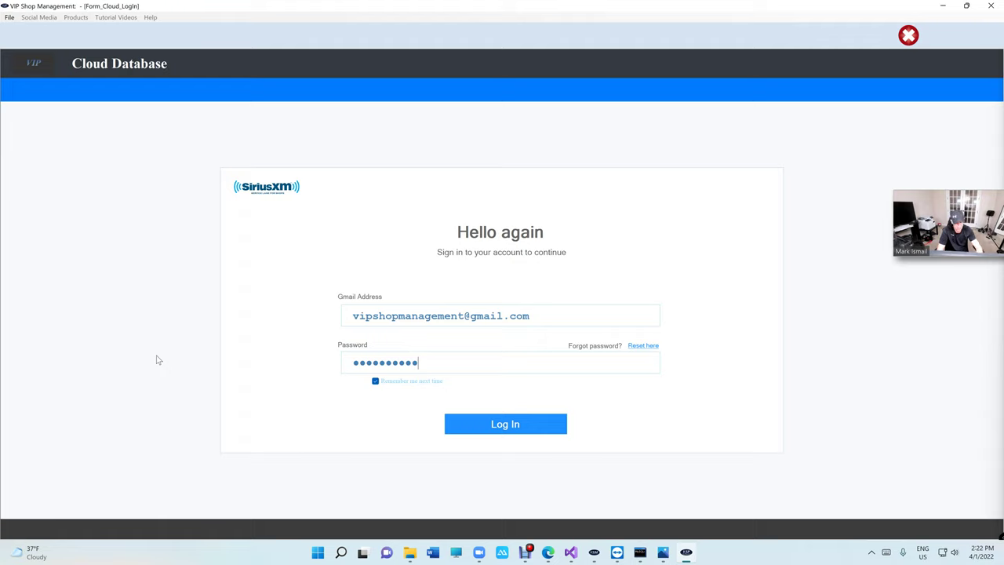
type("••")
key("Return")
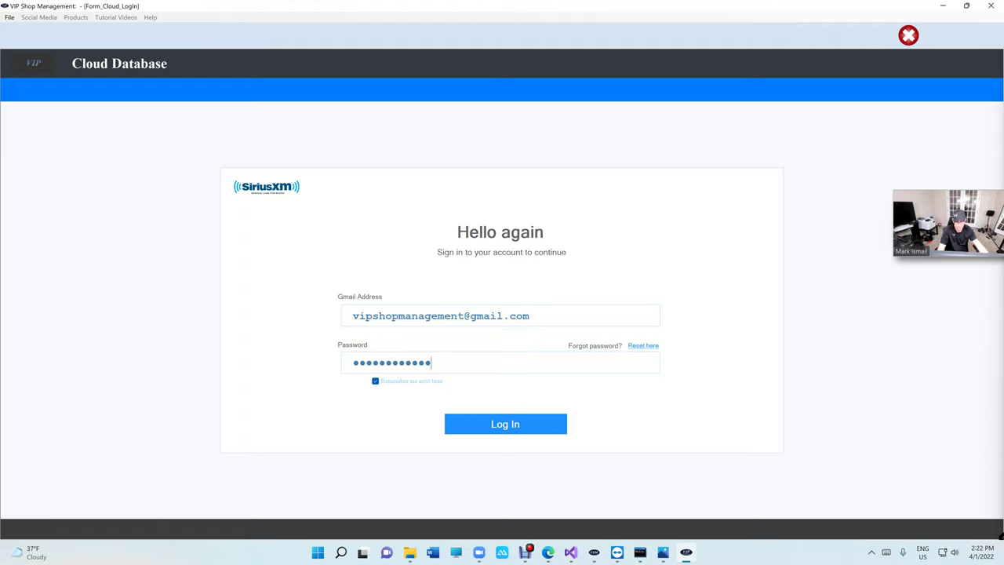
key("ctrl+a")
type("•••••••")
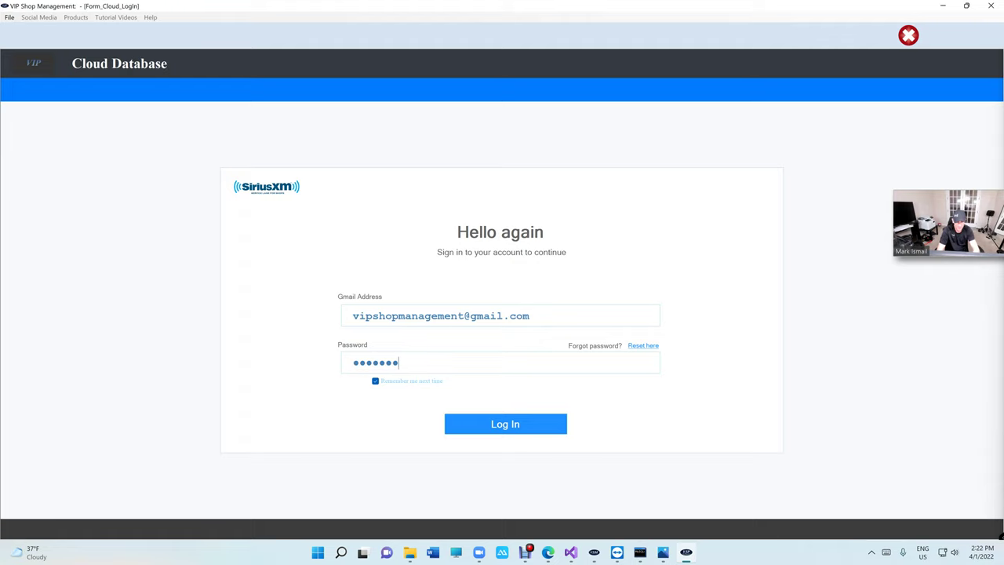
type("•••••")
key("Return")
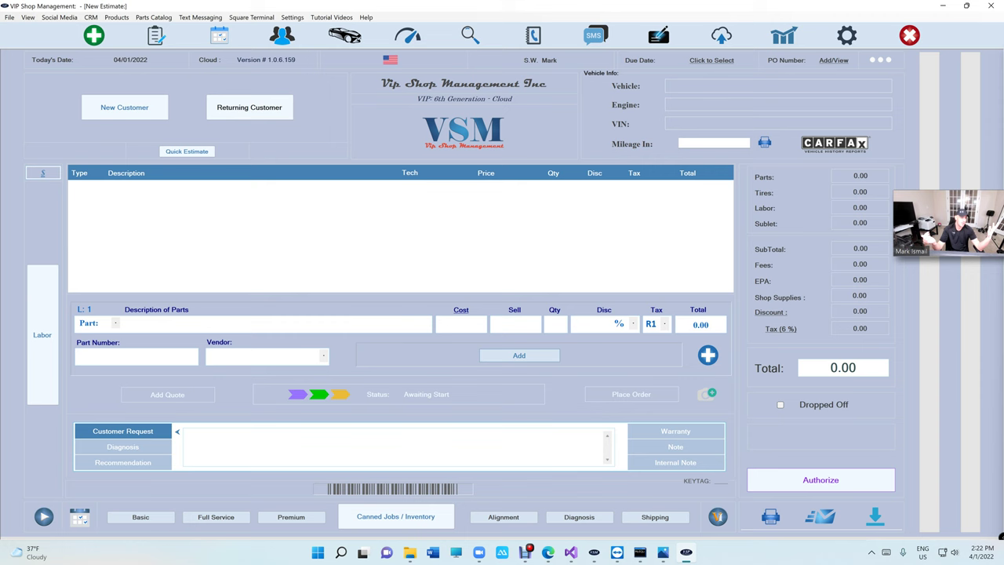
- From WorkFlow, reopen estimate 00013721 to show its line prices and $714.79 total
left_click(157, 36)
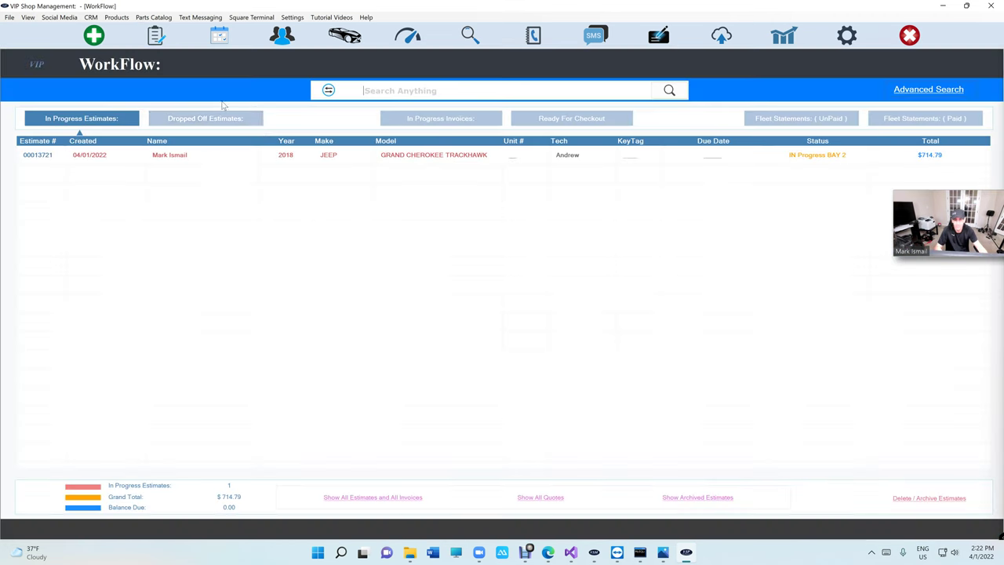
double_click(338, 155)
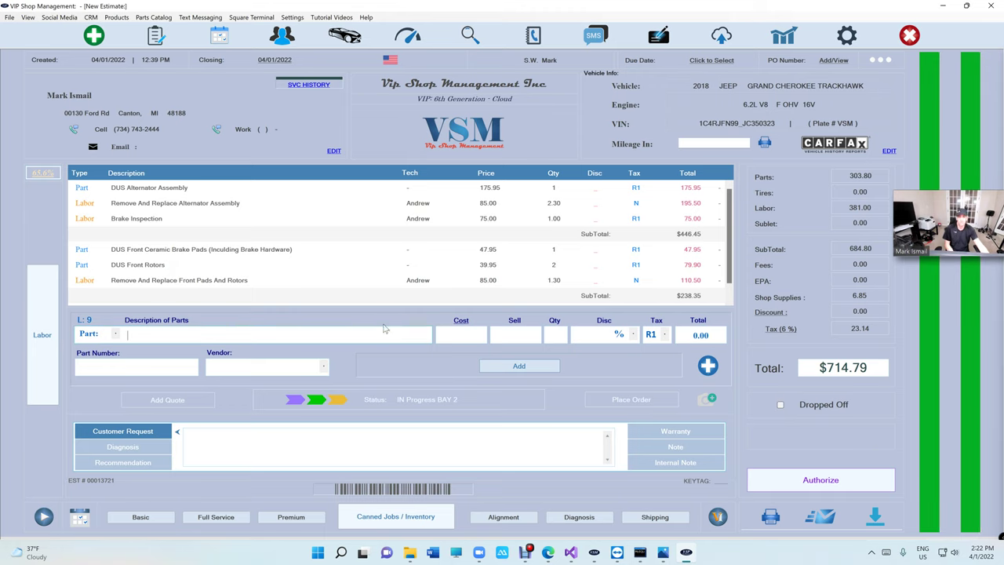